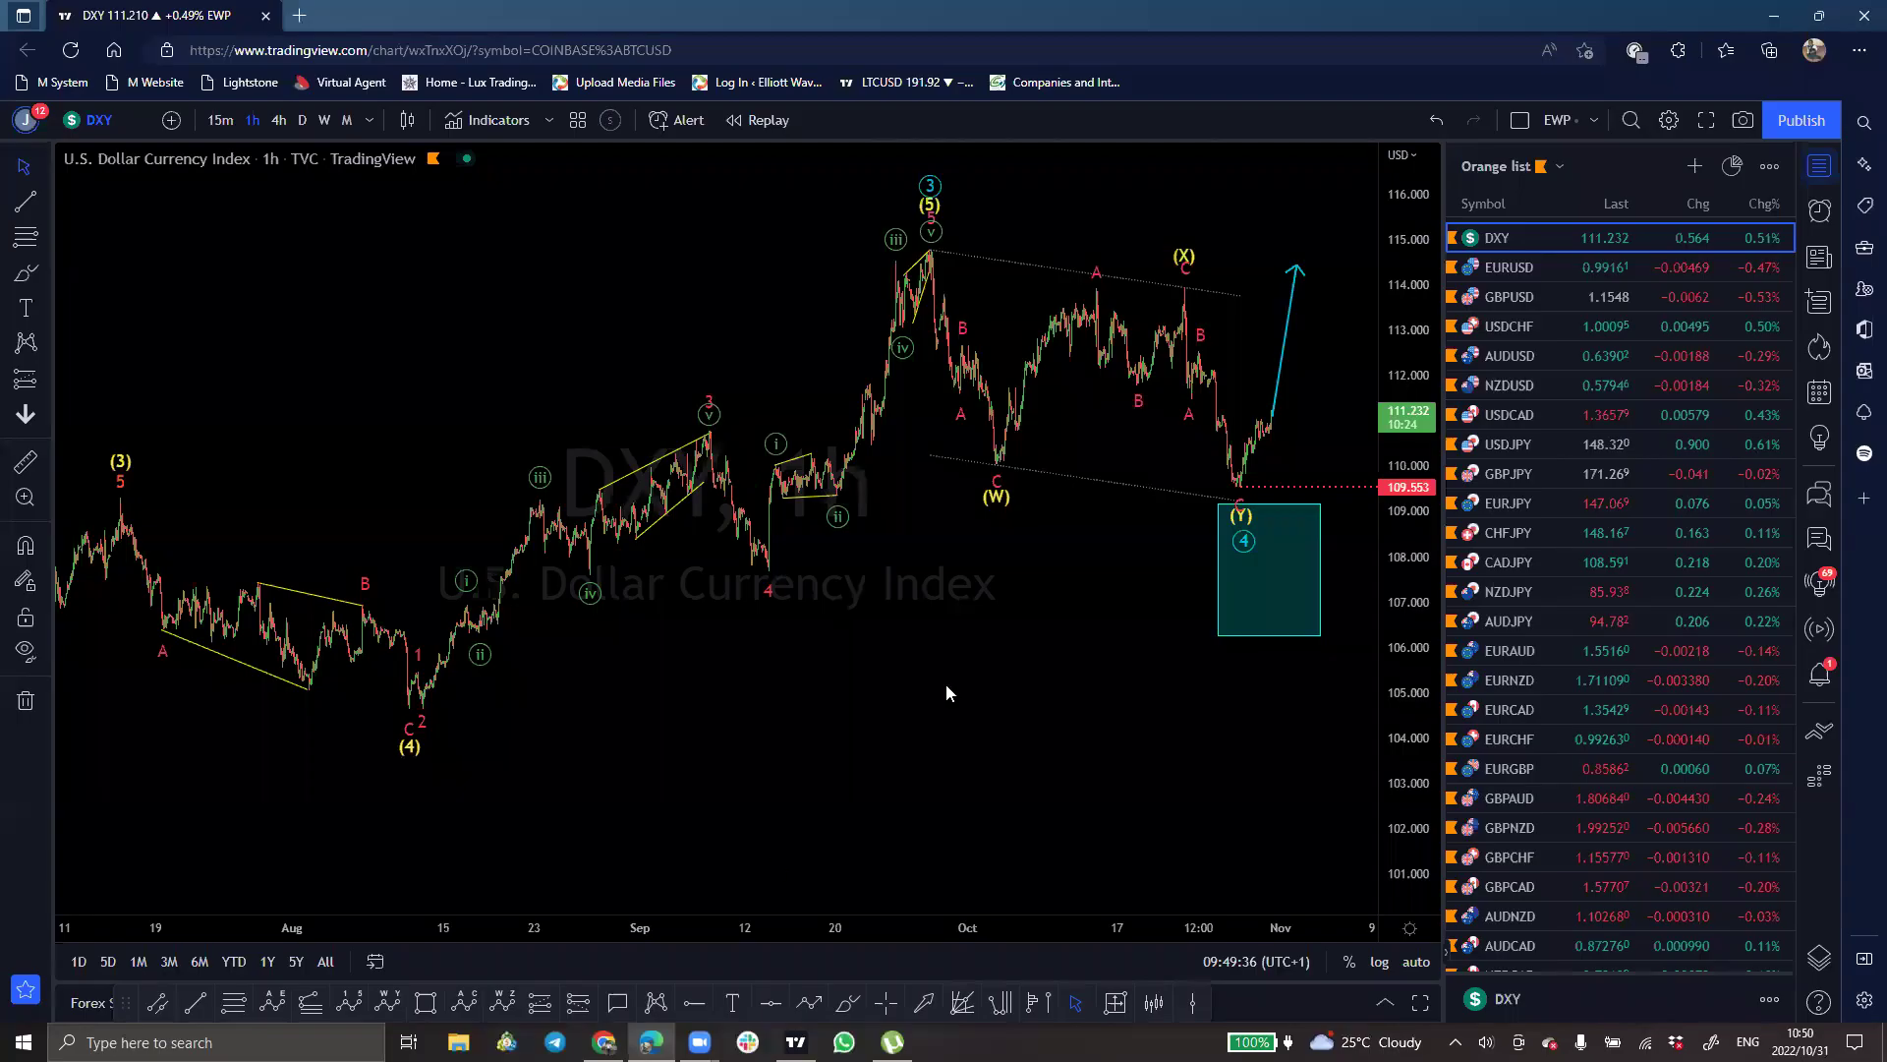
- Show the DXY chart full screen, trace the uptrend from the early-June low to the wave 3 peak in yellow ink, and clear the ink
{"action": "left_click", "coordinate": [1706, 122]}
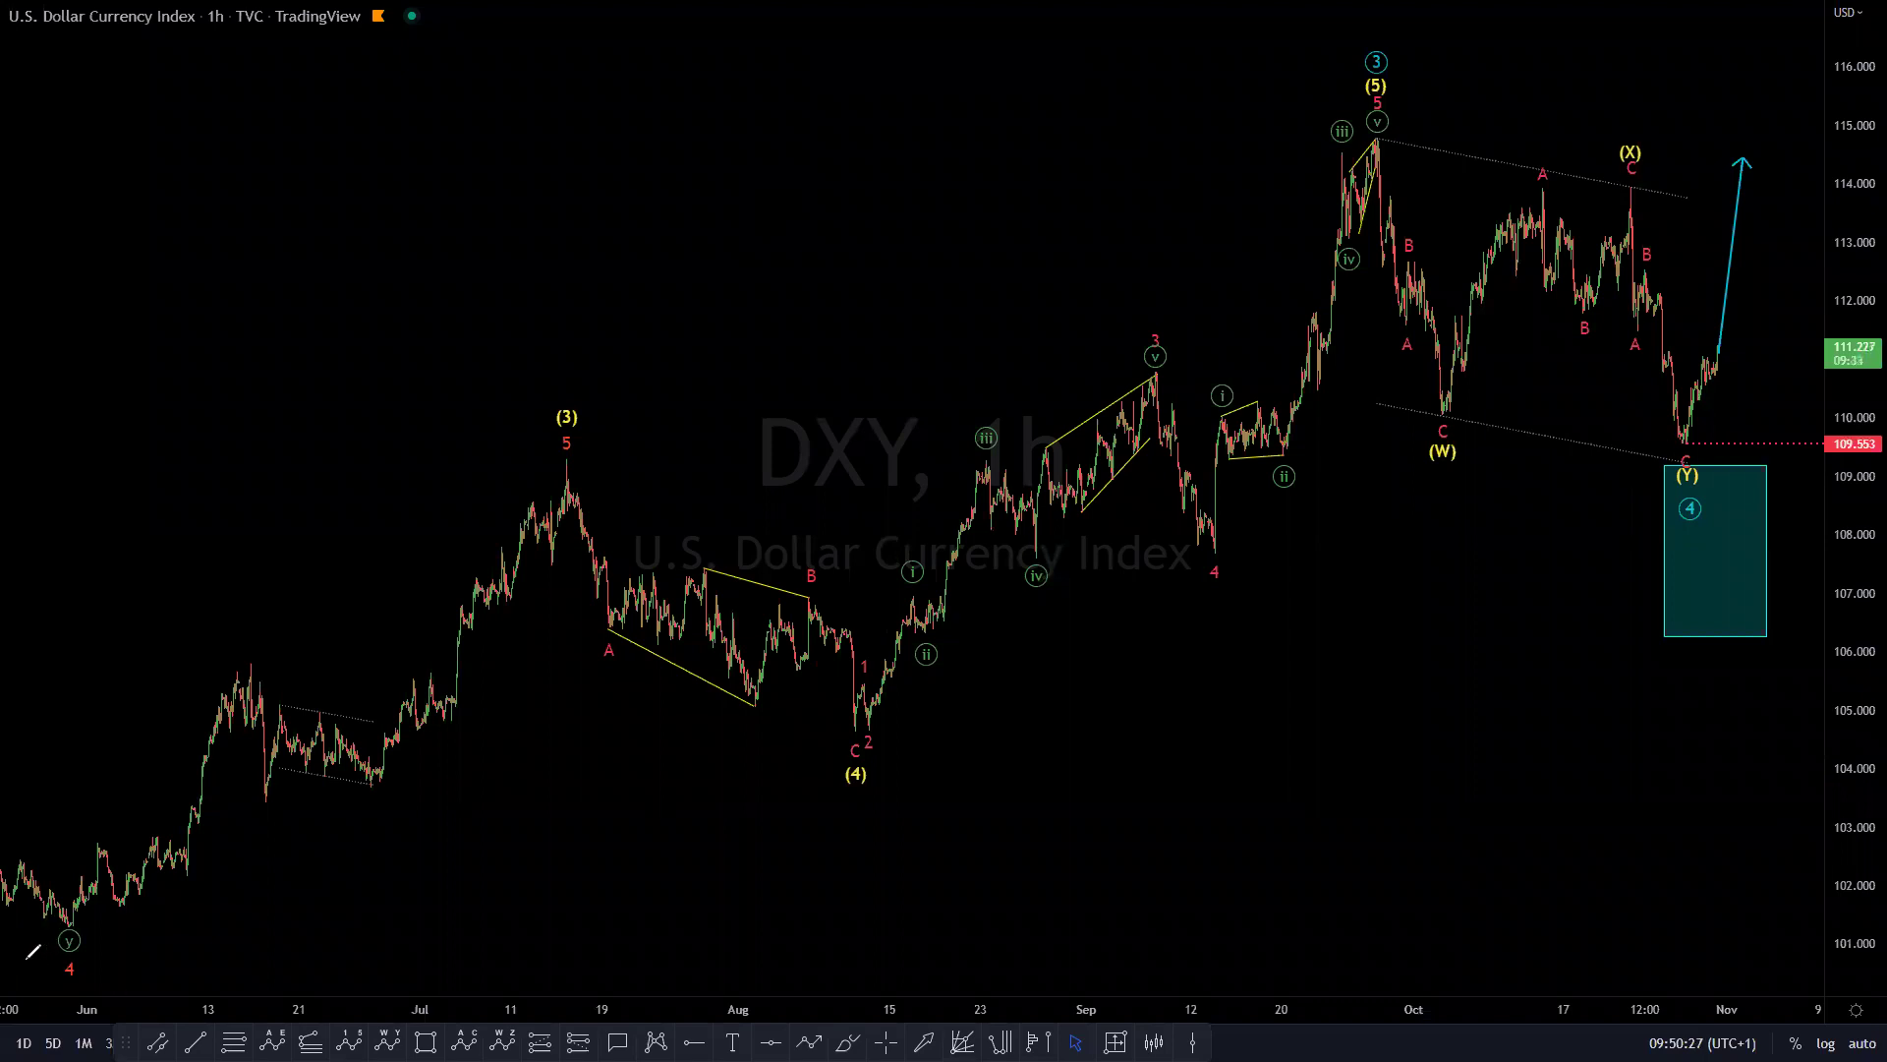
{"action": "mouse_move", "coordinate": [20, 946]}
{"action": "left_mouse_down"}
{"action": "mouse_move", "coordinate": [54, 945]}
{"action": "mouse_move", "coordinate": [802, 448]}
{"action": "mouse_move", "coordinate": [1153, 245]}
{"action": "mouse_move", "coordinate": [1086, 323]}
{"action": "left_mouse_up"}
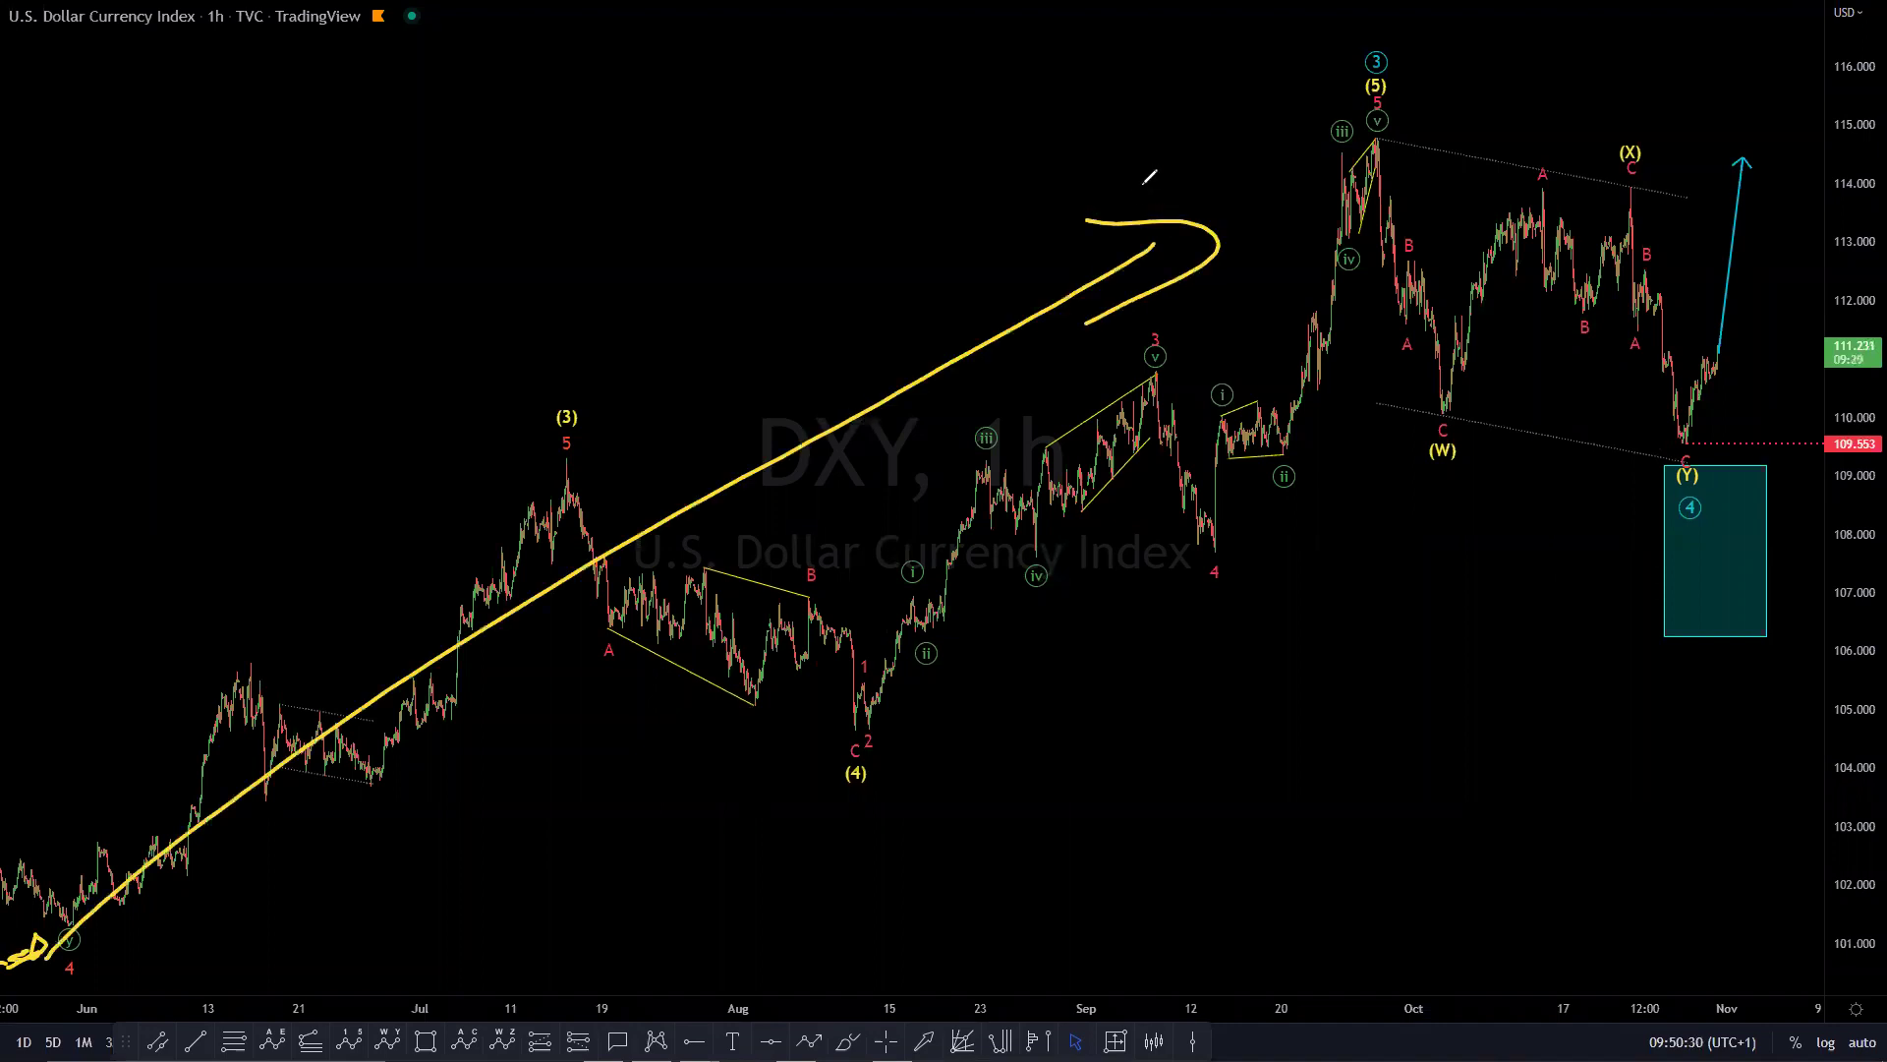
{"action": "key", "text": "e"}
{"action": "mouse_move", "coordinate": [69, 922]}
{"action": "left_mouse_down"}
{"action": "mouse_move", "coordinate": [375, 762]}
{"action": "mouse_move", "coordinate": [1451, 110]}
{"action": "left_mouse_up"}
{"action": "left_click_drag", "start_coordinate": [1332, 151], "coordinate": [1412, 148]}
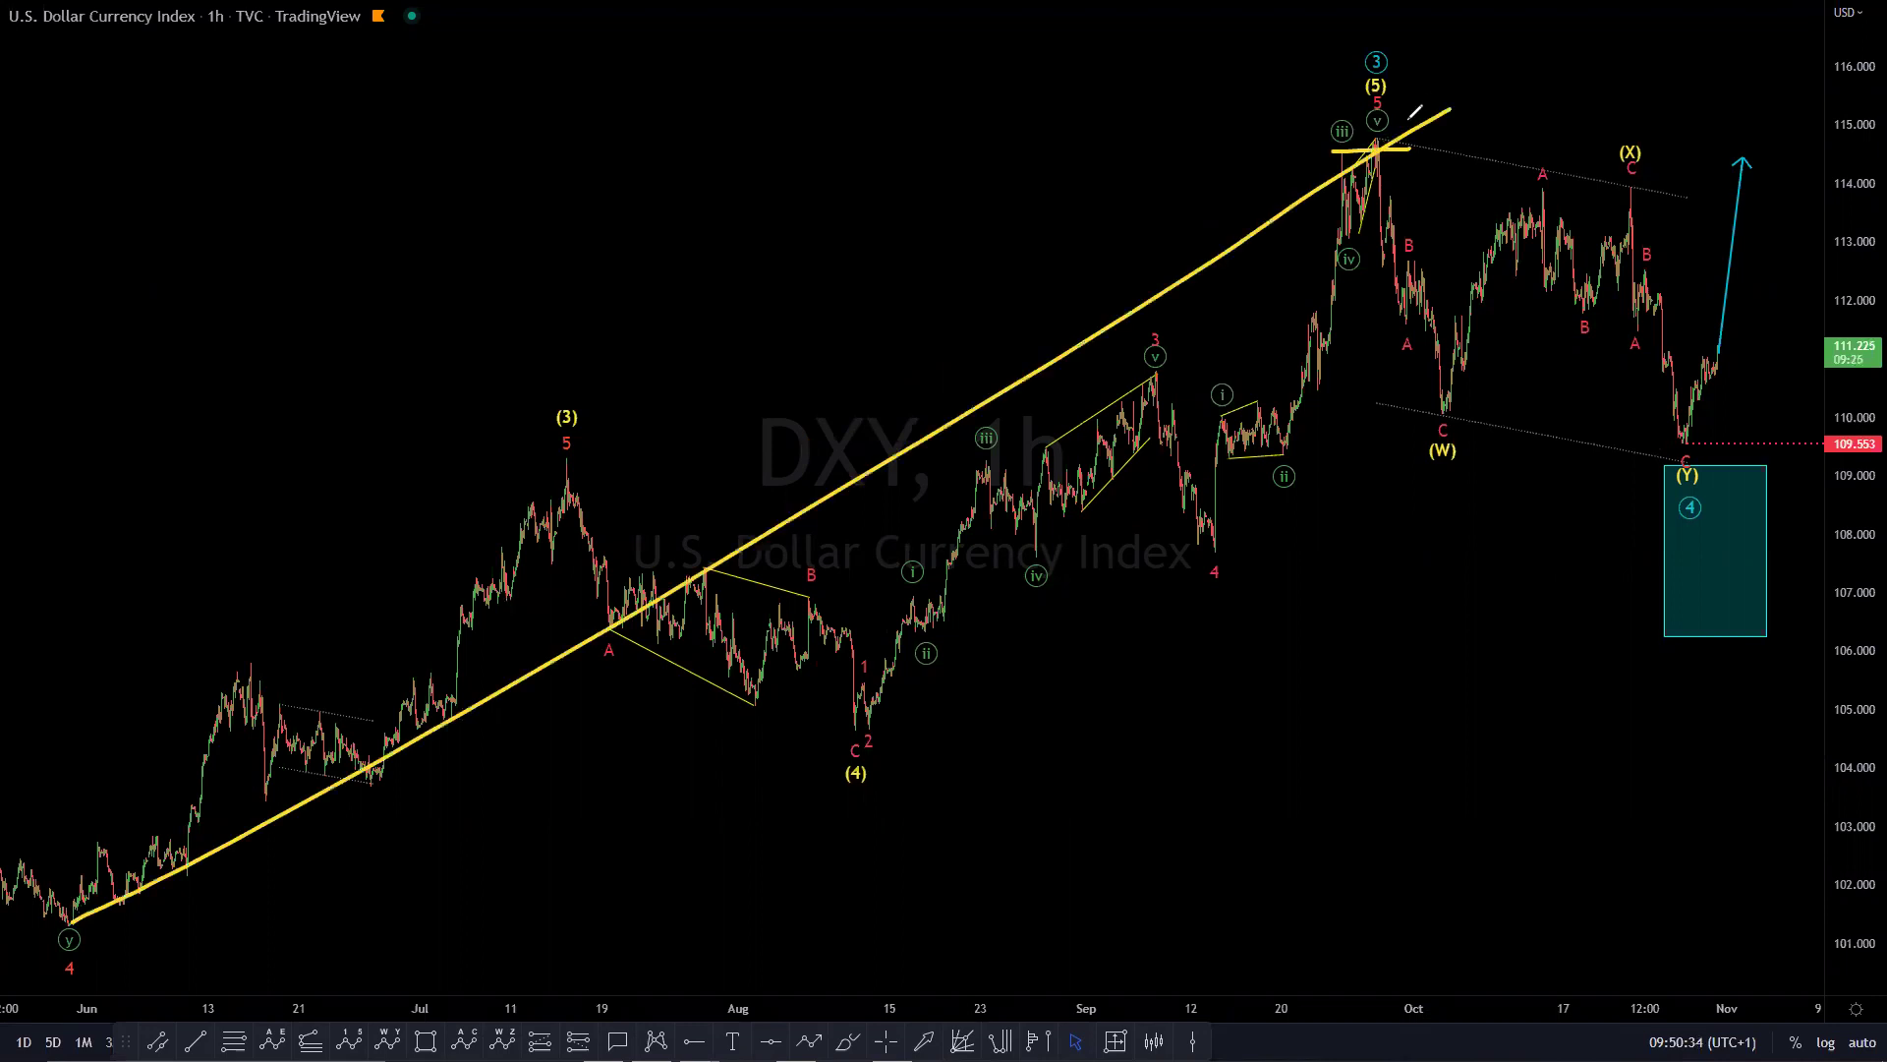
{"action": "key", "text": "e"}
- Circle the yellow (3), (4) and (5) and blue 3 wave labels, trace the W-X-Y correction, and clear the ink
{"action": "left_click_drag", "start_coordinate": [575, 401], "coordinate": [557, 396]}
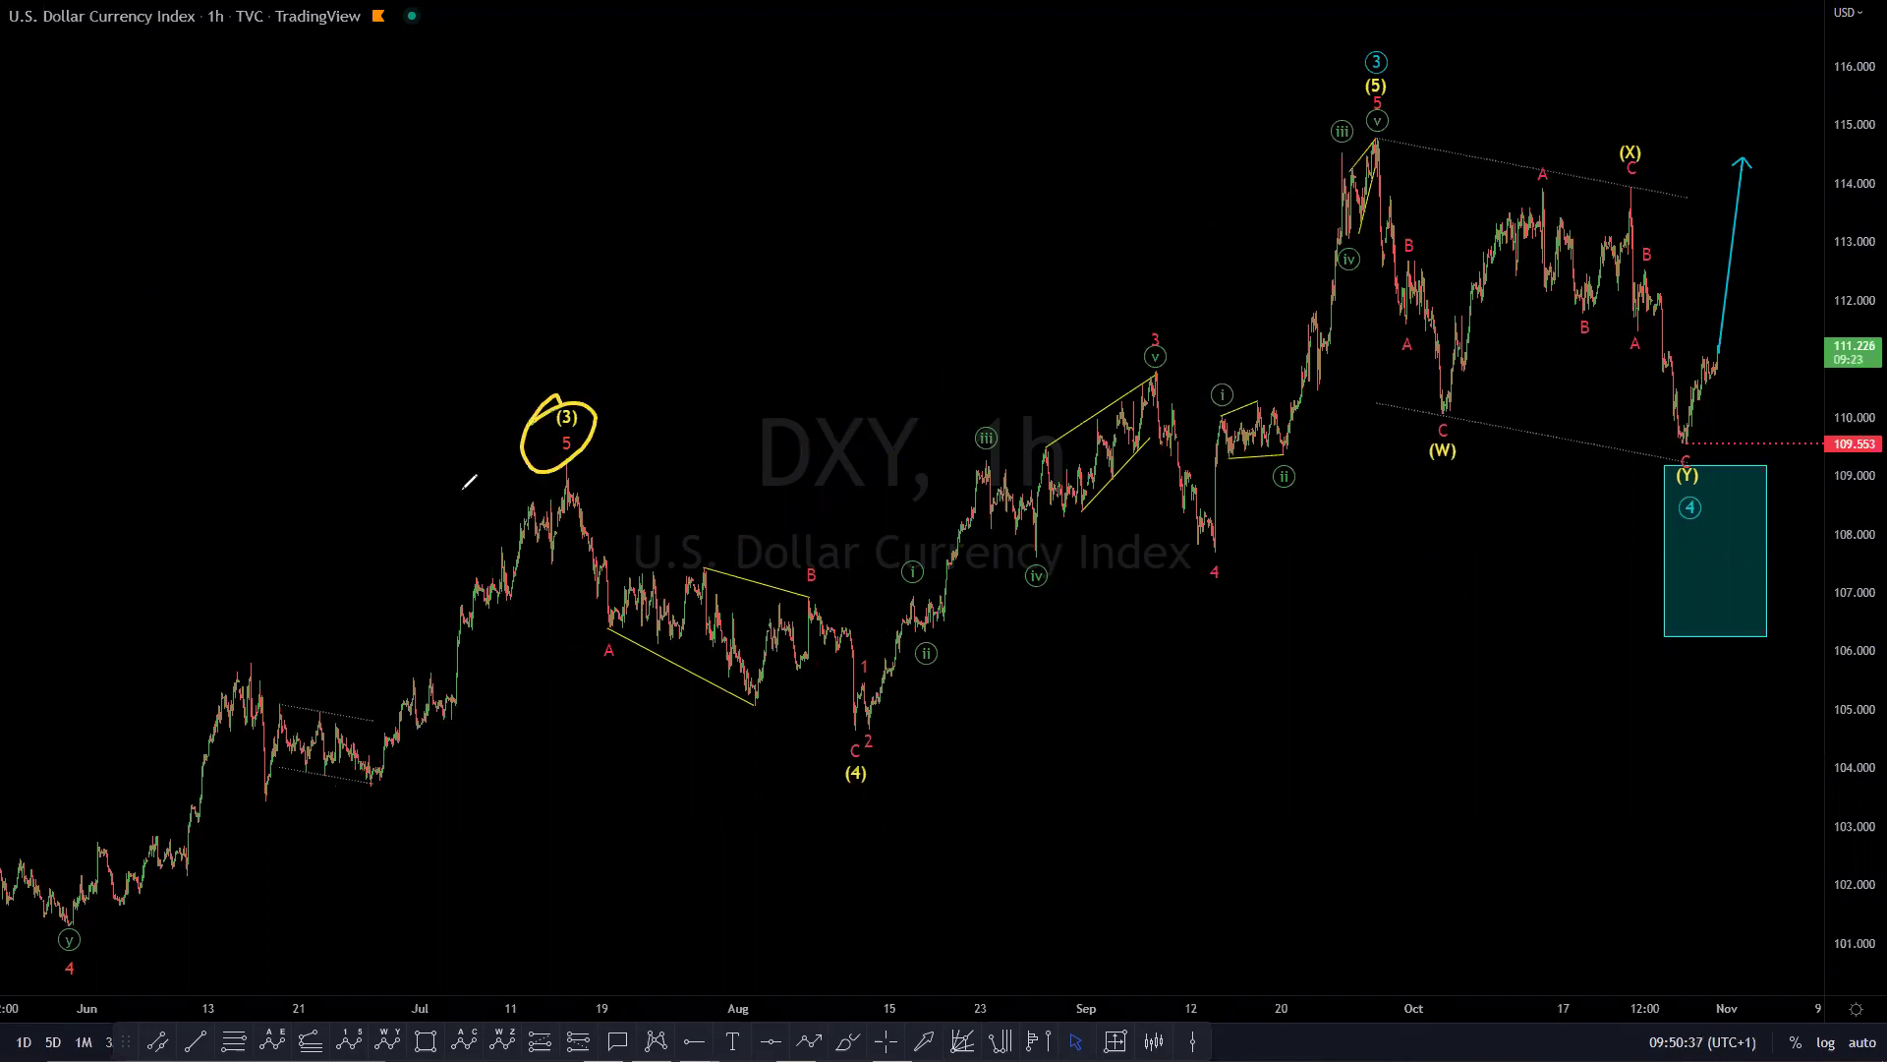
{"action": "mouse_move", "coordinate": [836, 761]}
{"action": "left_mouse_down"}
{"action": "mouse_move", "coordinate": [895, 771]}
{"action": "mouse_move", "coordinate": [831, 762]}
{"action": "left_mouse_up"}
{"action": "mouse_move", "coordinate": [1386, 90]}
{"action": "left_mouse_down"}
{"action": "mouse_move", "coordinate": [1362, 106]}
{"action": "mouse_move", "coordinate": [1390, 35]}
{"action": "mouse_move", "coordinate": [1354, 39]}
{"action": "left_mouse_up"}
{"action": "mouse_move", "coordinate": [1384, 110]}
{"action": "left_mouse_down"}
{"action": "mouse_move", "coordinate": [1401, 313]}
{"action": "mouse_move", "coordinate": [1671, 388]}
{"action": "mouse_move", "coordinate": [1687, 442]}
{"action": "left_mouse_up"}
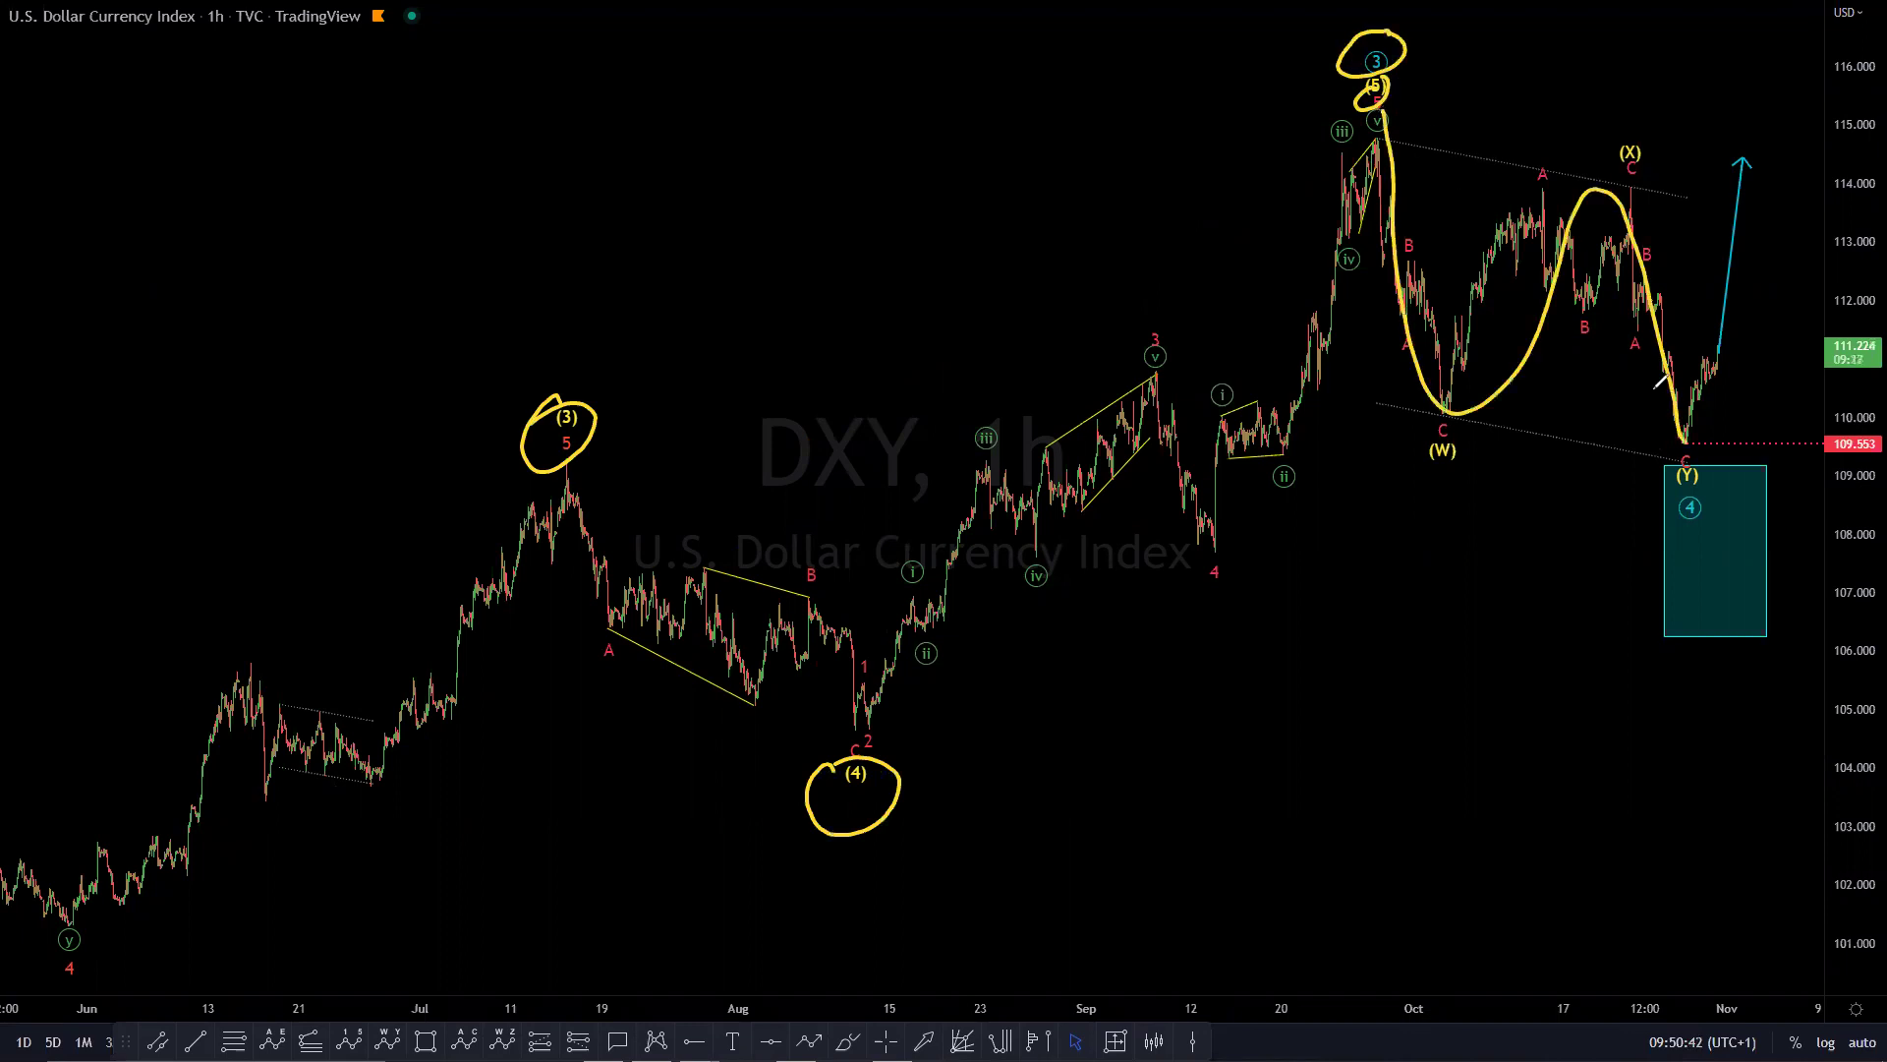
{"action": "key", "text": "e"}
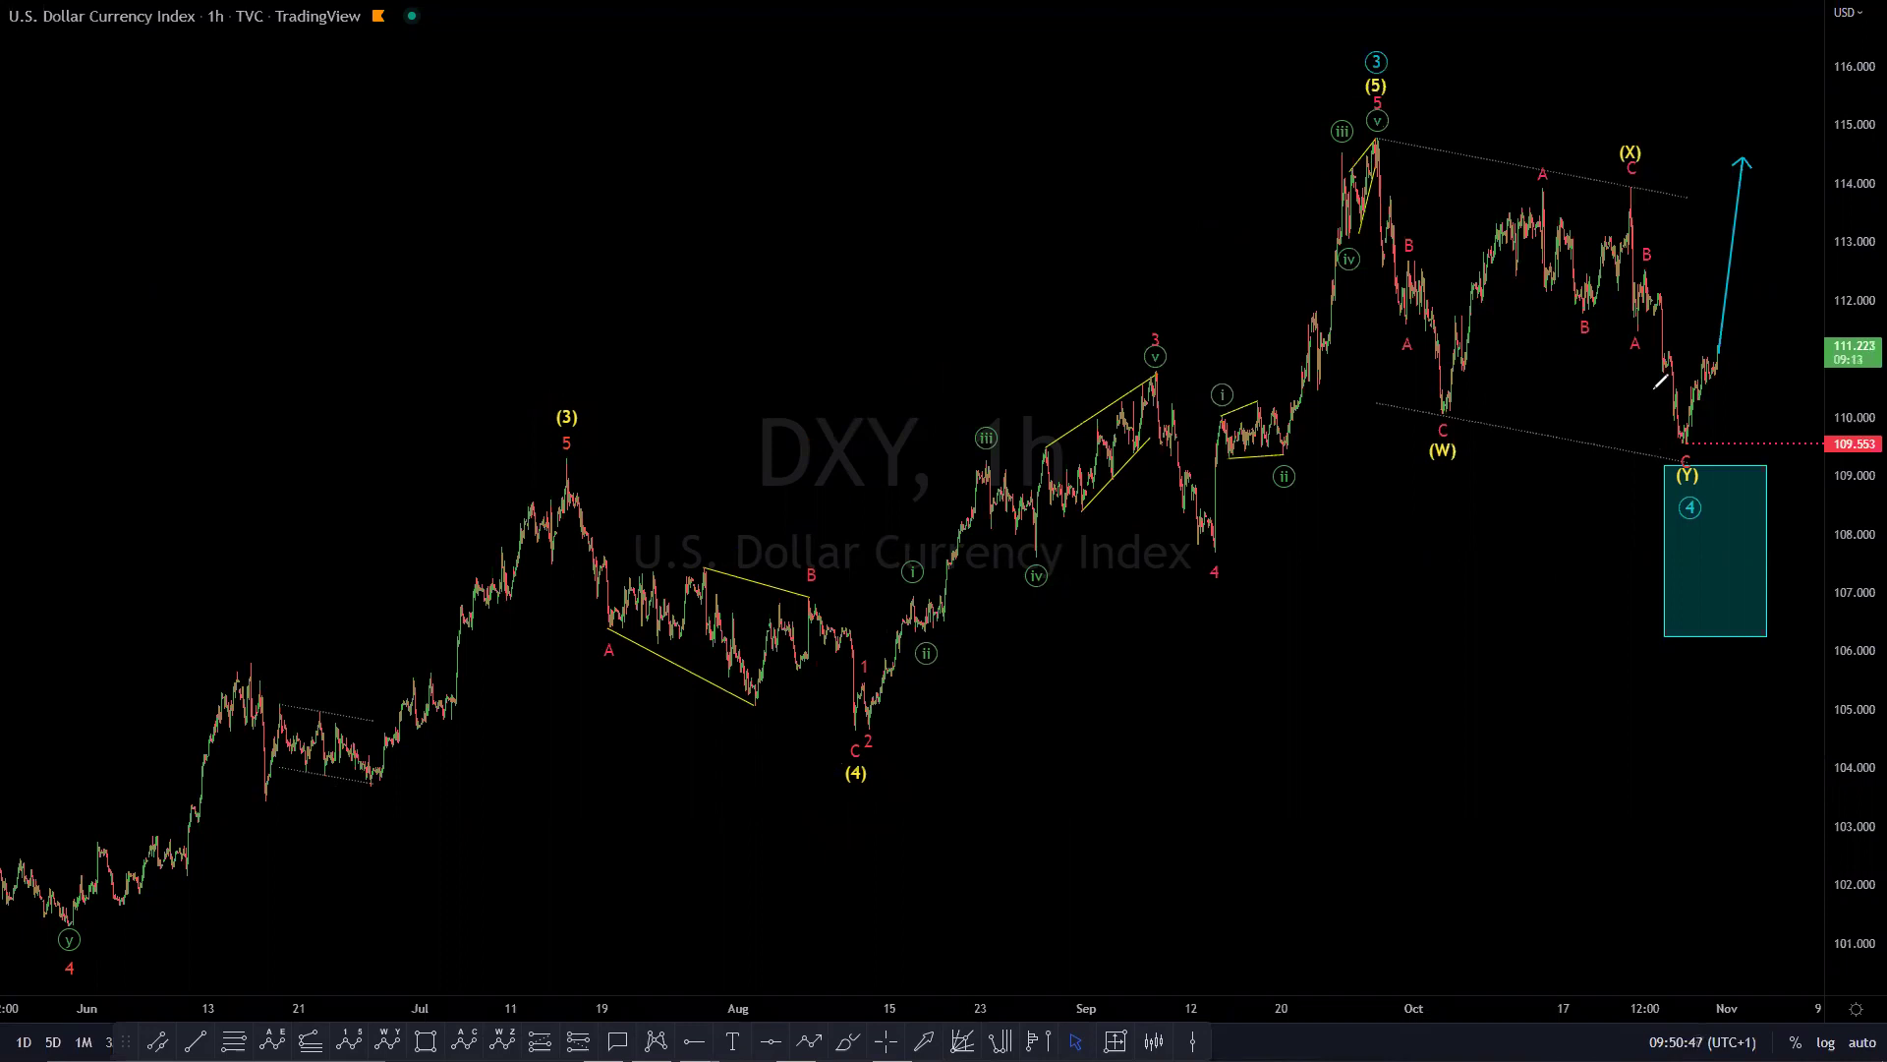
- Trace the zigzags of the W-X-Y correction, write "DZ" below it, circle the blue wave 4 label, and clear the ink
{"action": "left_click_drag", "start_coordinate": [1713, 513], "coordinate": [1750, 509]}
{"action": "mouse_move", "coordinate": [1379, 141]}
{"action": "left_mouse_down"}
{"action": "mouse_move", "coordinate": [1448, 417]}
{"action": "mouse_move", "coordinate": [1534, 202]}
{"action": "mouse_move", "coordinate": [1630, 185]}
{"action": "mouse_move", "coordinate": [1663, 473]}
{"action": "left_mouse_up"}
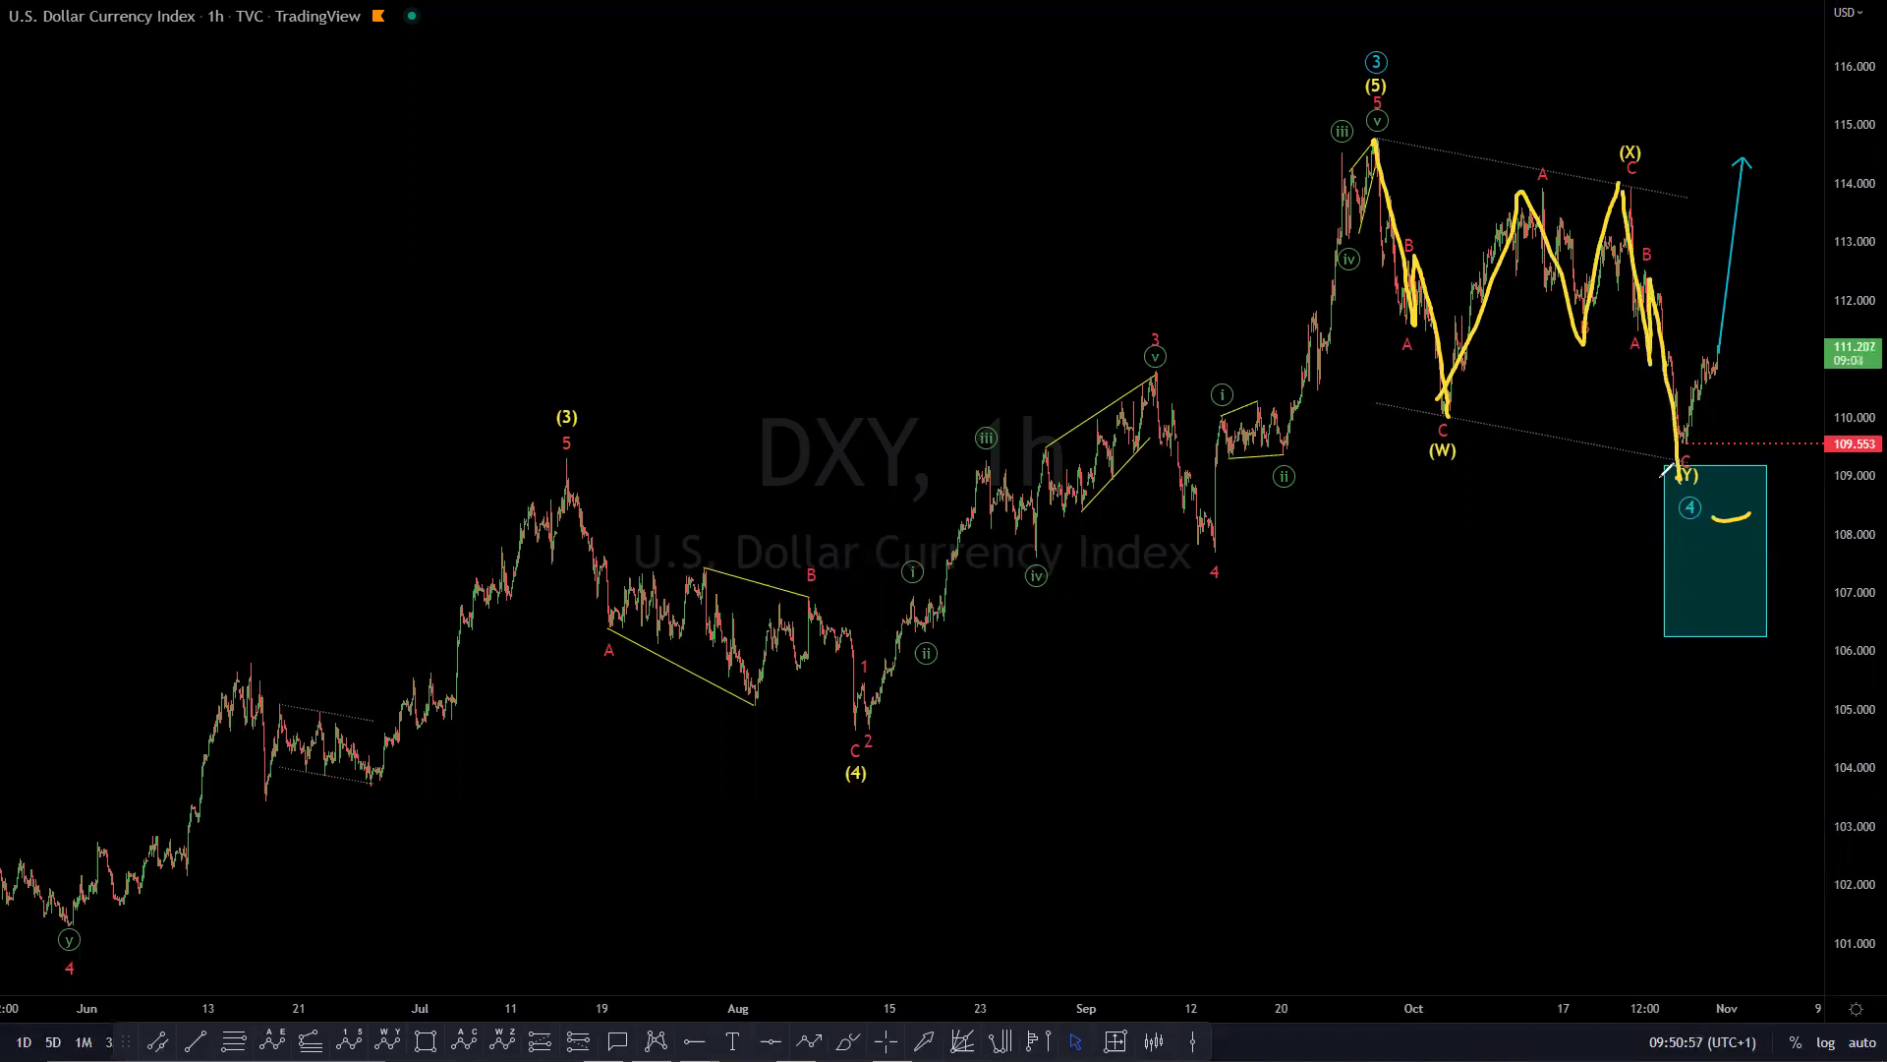
{"action": "mouse_move", "coordinate": [1234, 670]}
{"action": "left_mouse_down"}
{"action": "mouse_move", "coordinate": [1189, 755]}
{"action": "mouse_move", "coordinate": [1225, 752]}
{"action": "left_mouse_up"}
{"action": "mouse_move", "coordinate": [1310, 647]}
{"action": "left_mouse_down"}
{"action": "mouse_move", "coordinate": [1431, 660]}
{"action": "mouse_move", "coordinate": [1471, 615]}
{"action": "left_mouse_up"}
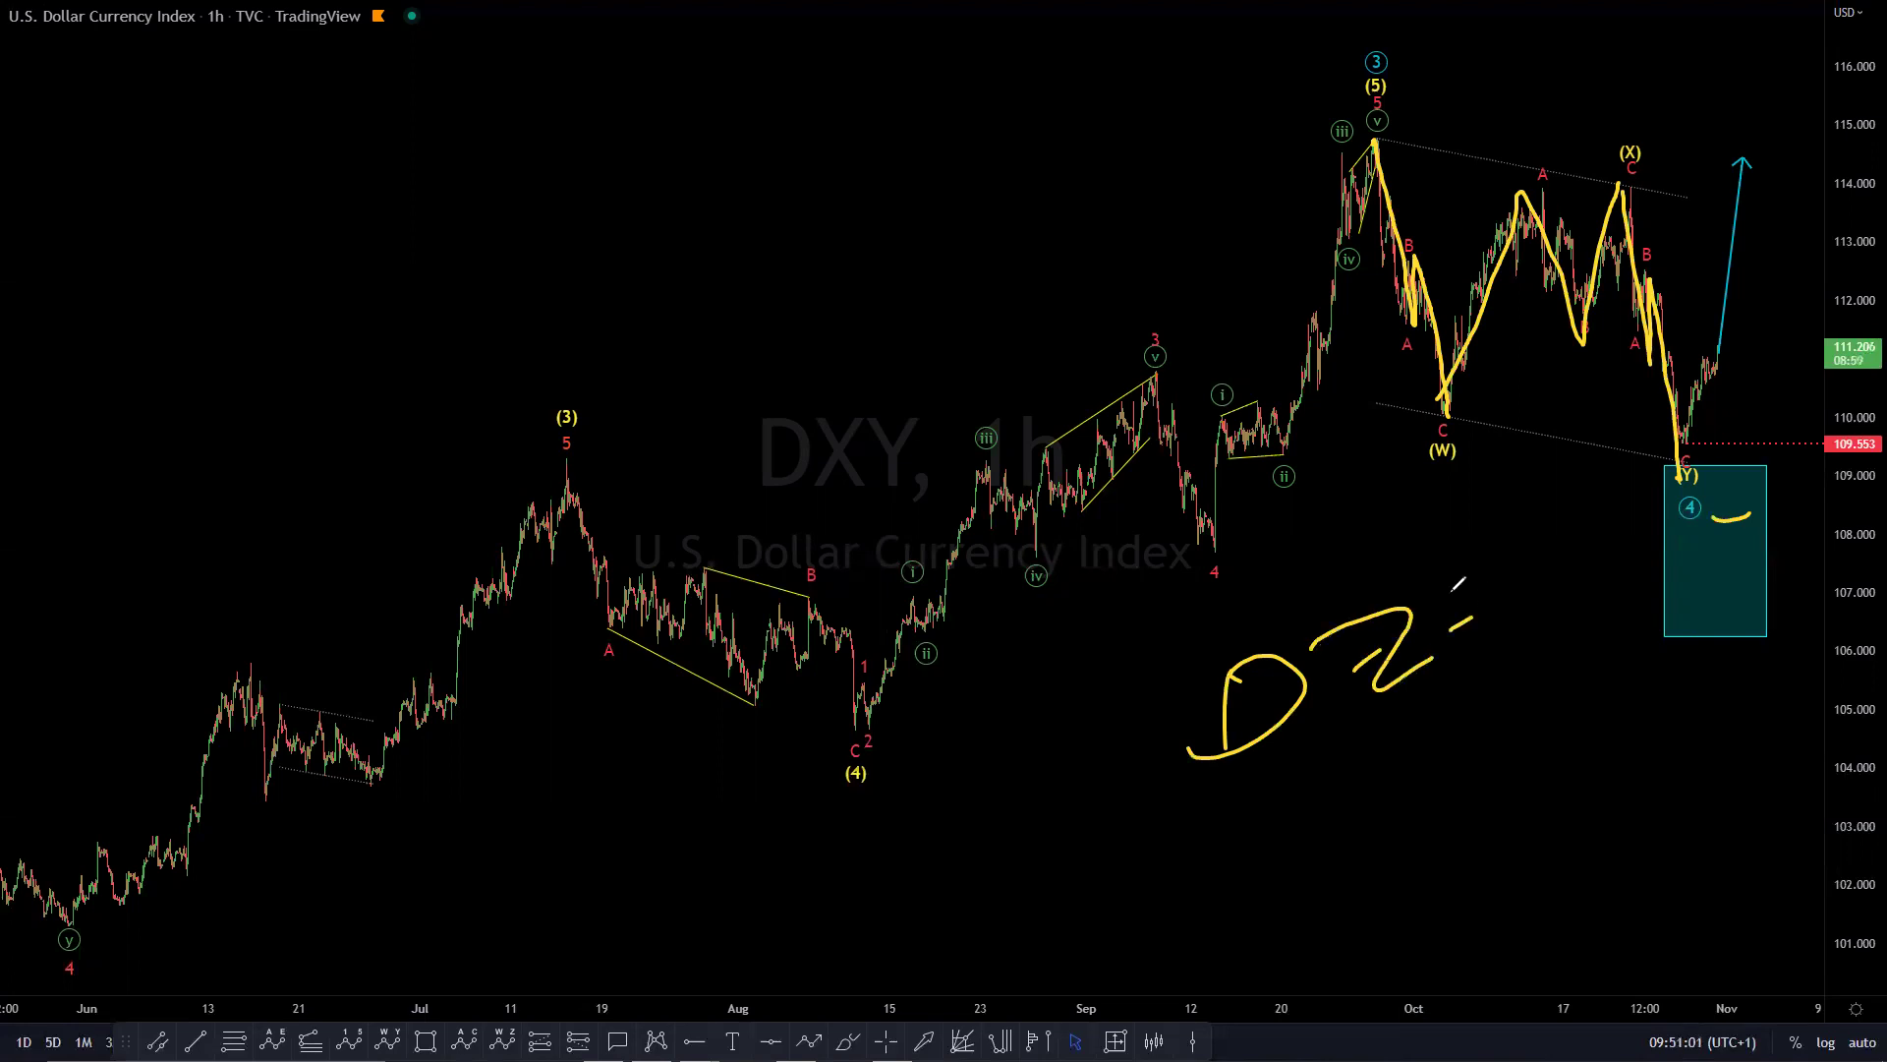
{"action": "mouse_move", "coordinate": [1709, 476]}
{"action": "left_mouse_down"}
{"action": "mouse_move", "coordinate": [1683, 488]}
{"action": "mouse_move", "coordinate": [1707, 543]}
{"action": "mouse_move", "coordinate": [1713, 482]}
{"action": "left_mouse_up"}
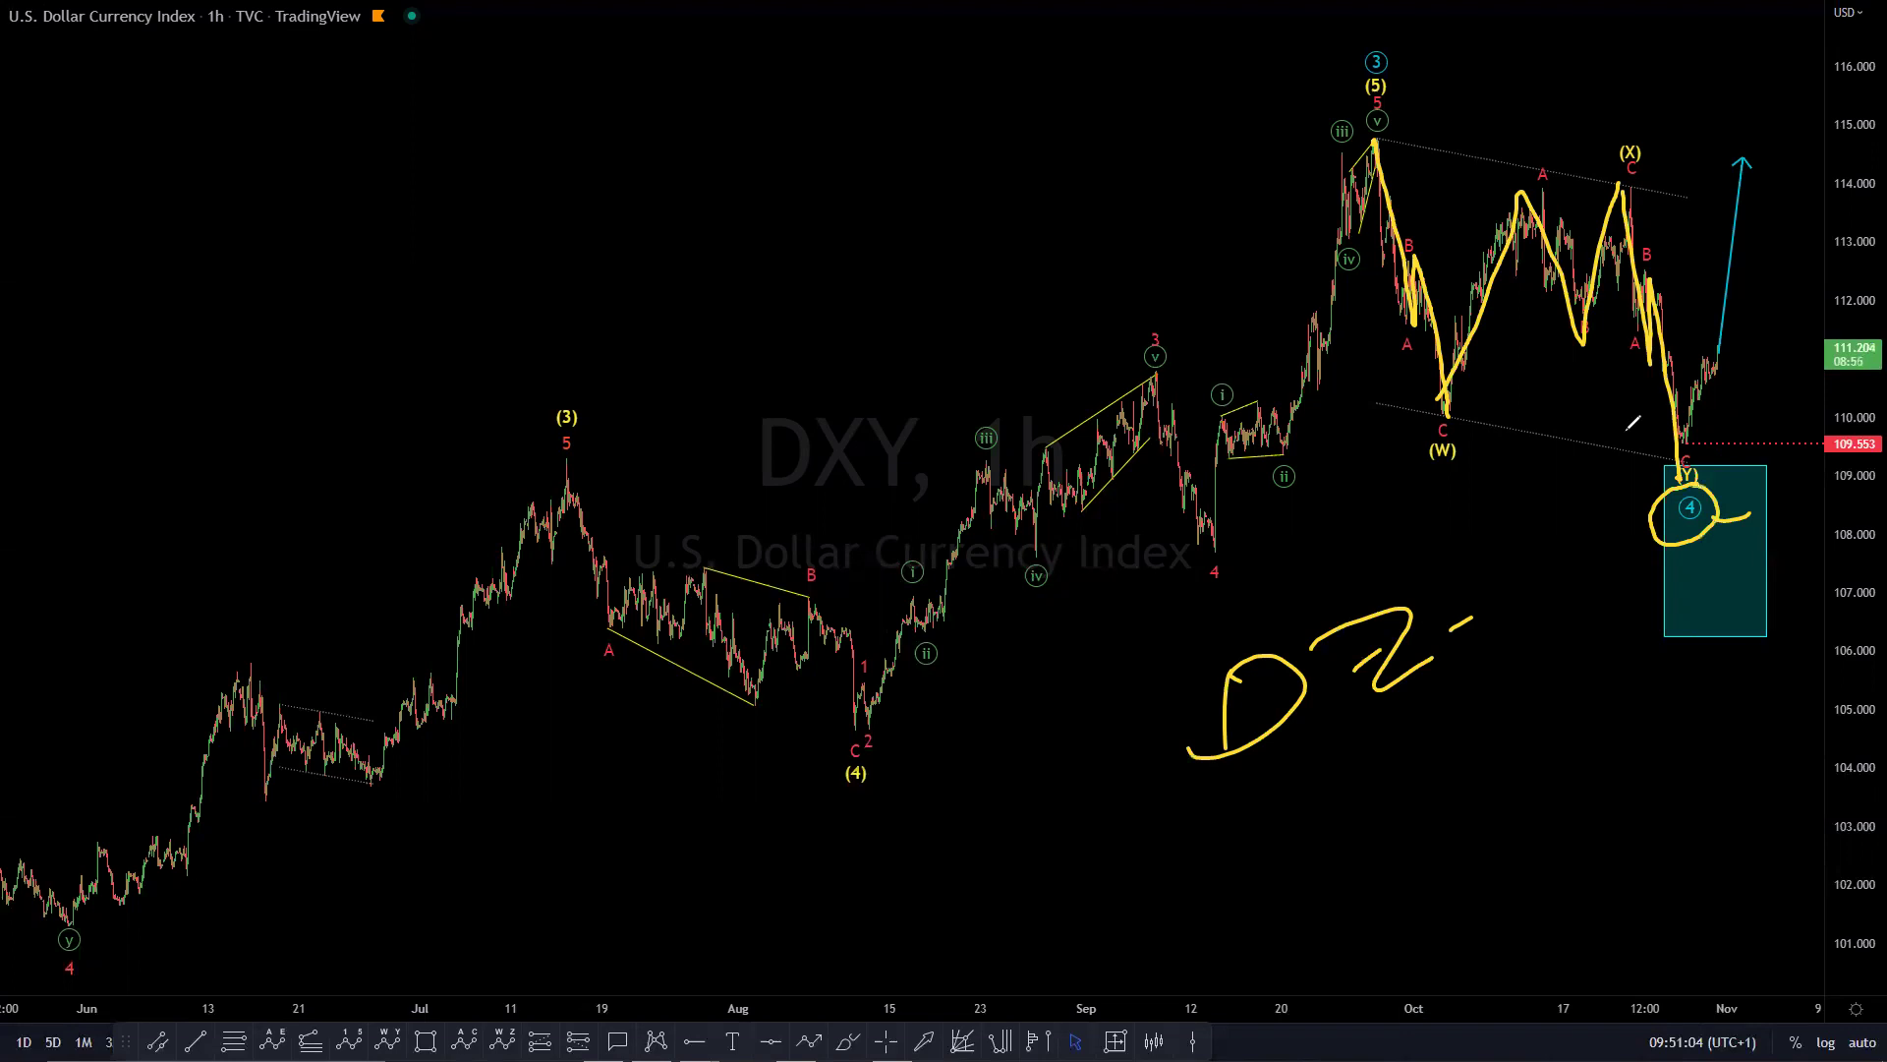
{"action": "key", "text": "e"}
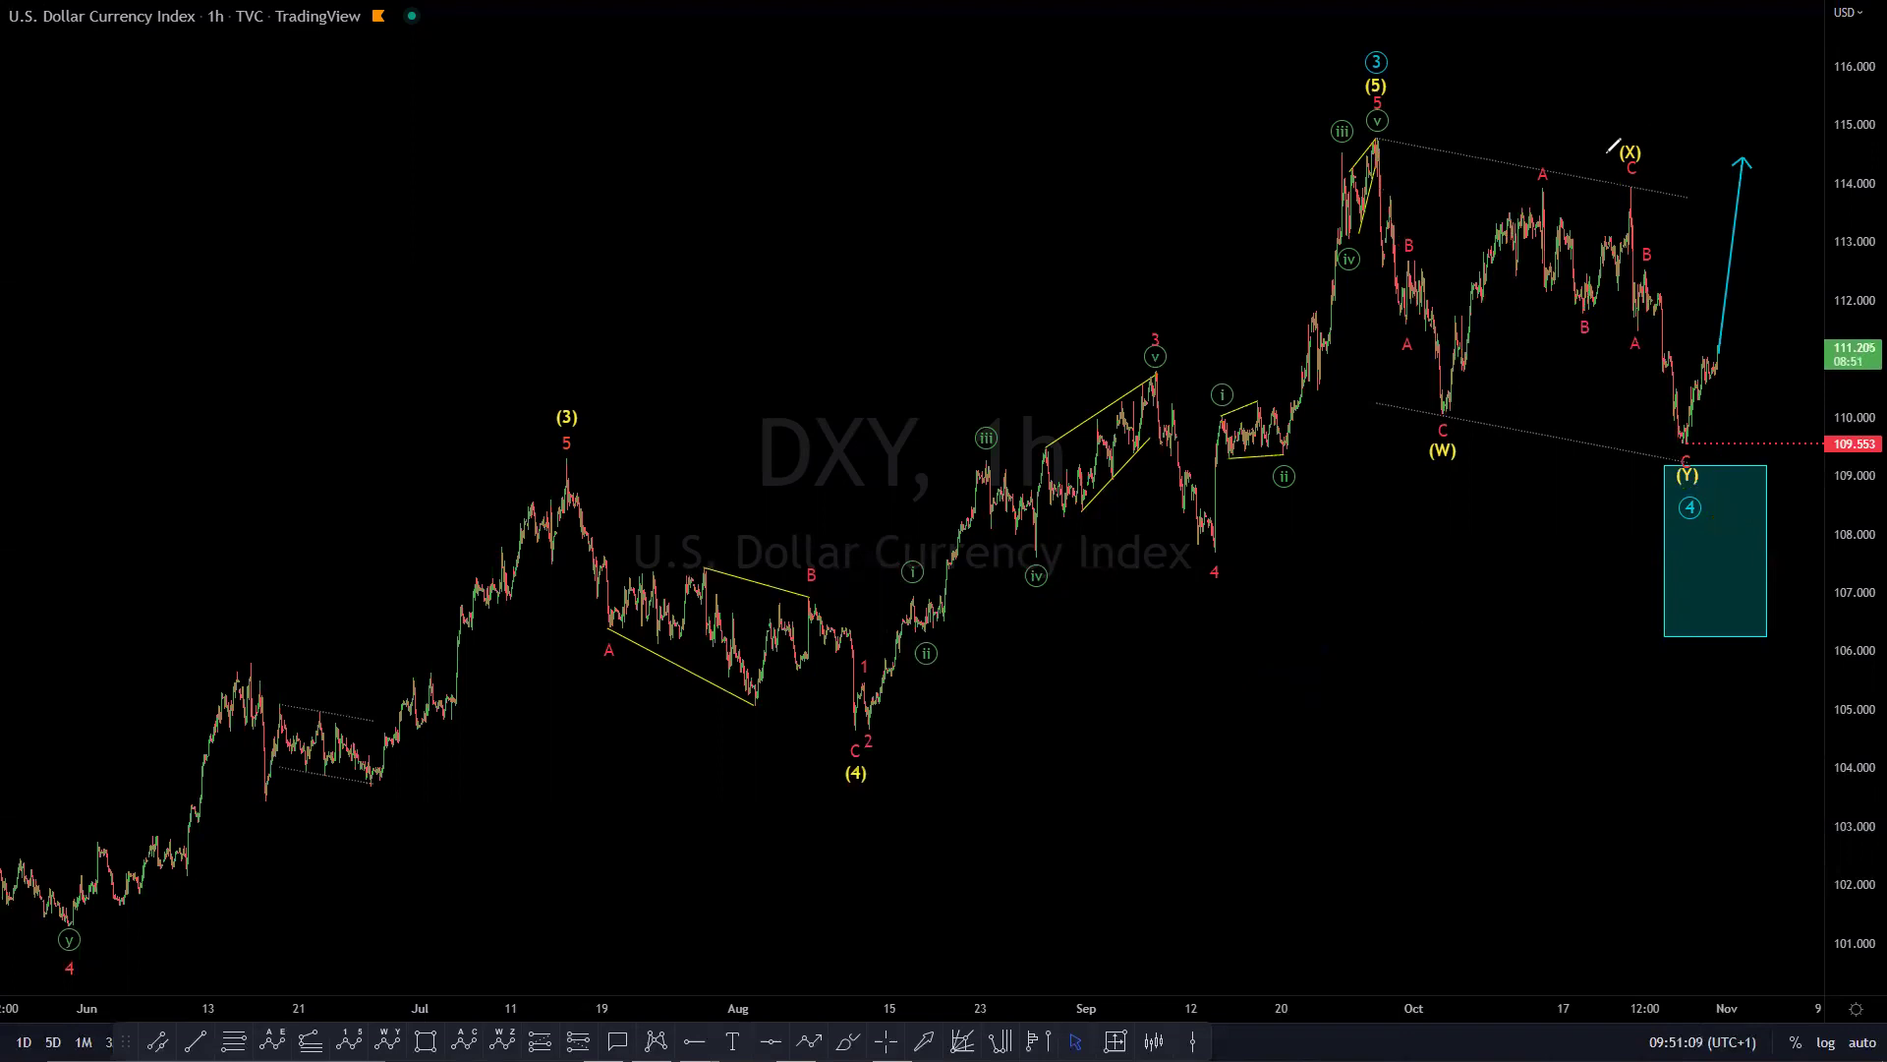
- Outline the teal target box, and draw a yellow arrow rising from the wave (Y) low towards the 115.000 level
{"action": "mouse_move", "coordinate": [1664, 469]}
{"action": "left_mouse_down"}
{"action": "mouse_move", "coordinate": [1725, 472]}
{"action": "mouse_move", "coordinate": [1777, 590]}
{"action": "mouse_move", "coordinate": [1759, 641]}
{"action": "mouse_move", "coordinate": [1643, 482]}
{"action": "mouse_move", "coordinate": [1710, 460]}
{"action": "mouse_move", "coordinate": [1766, 619]}
{"action": "mouse_move", "coordinate": [1676, 614]}
{"action": "left_mouse_up"}
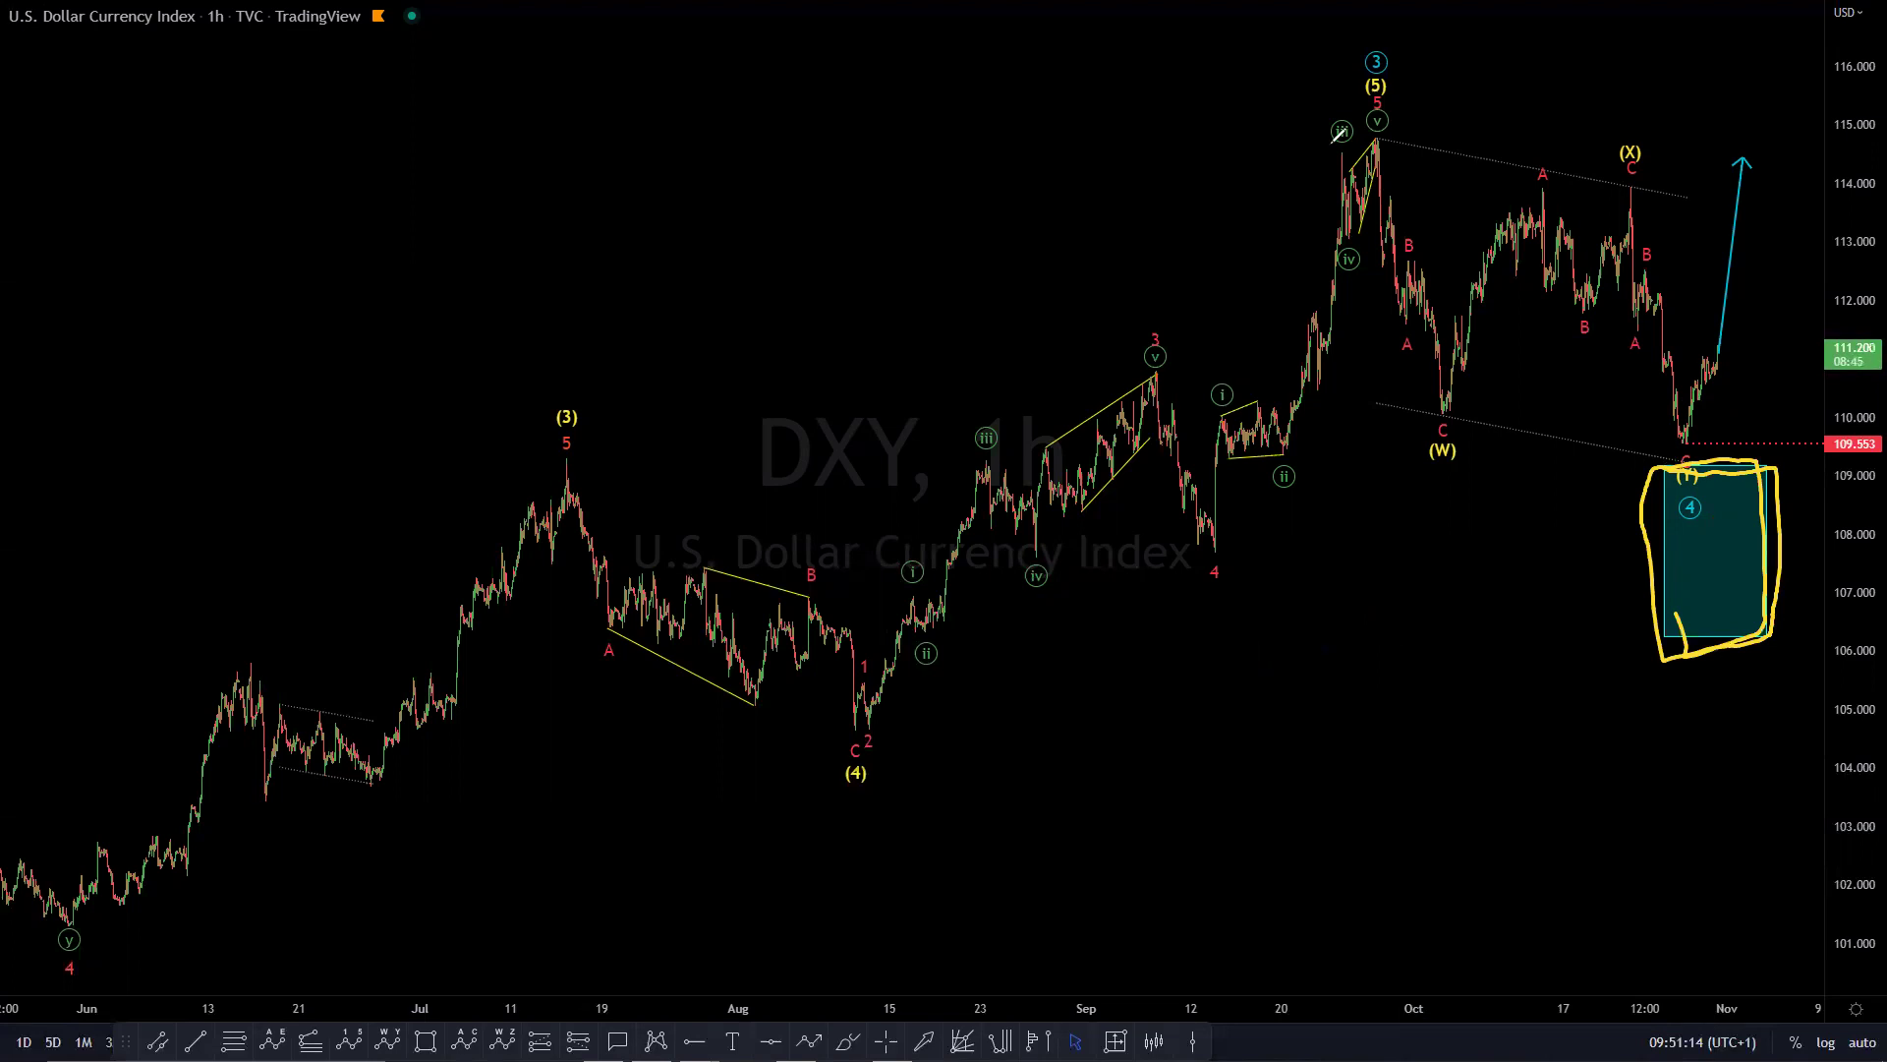
{"action": "left_click_drag", "start_coordinate": [1707, 469], "coordinate": [1769, 340]}
{"action": "left_click_drag", "start_coordinate": [1791, 163], "coordinate": [1787, 173]}
{"action": "mouse_move", "coordinate": [1690, 291]}
{"action": "left_mouse_down"}
{"action": "mouse_move", "coordinate": [1790, 134]}
{"action": "mouse_move", "coordinate": [1824, 234]}
{"action": "left_mouse_up"}
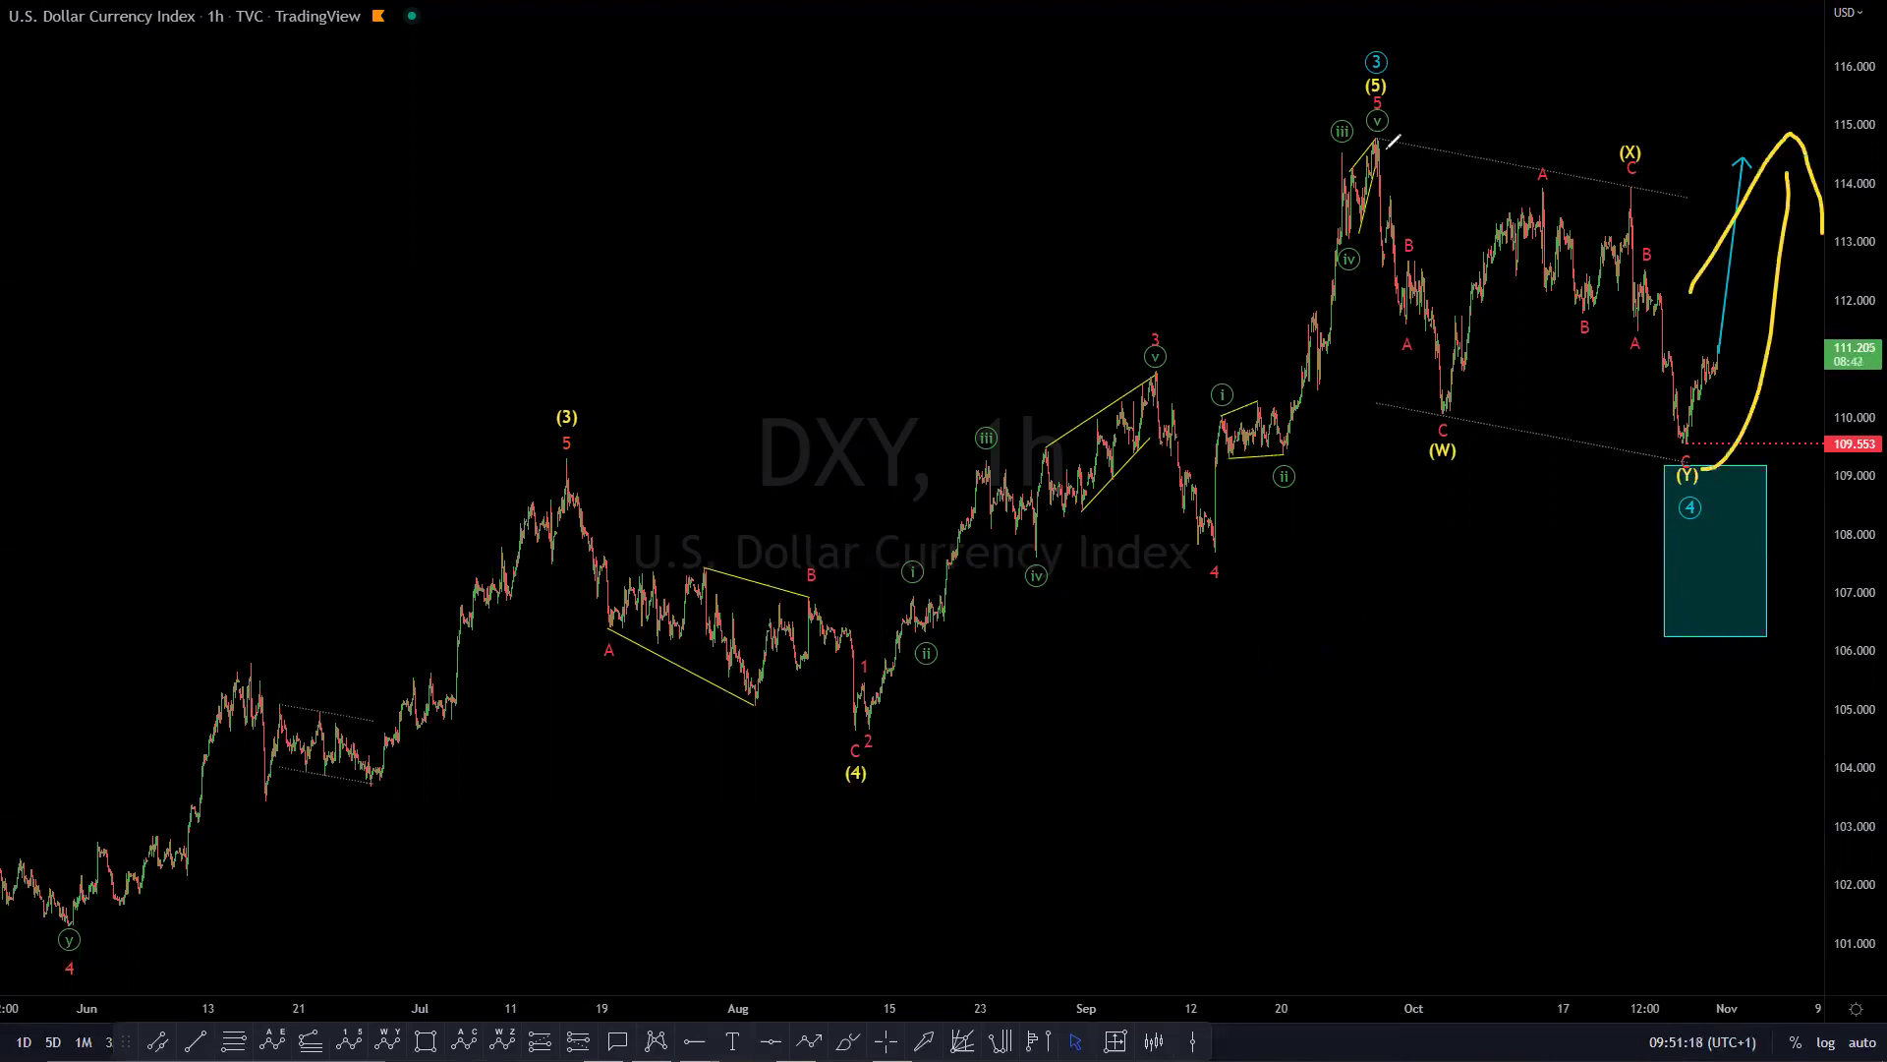
- Mark the teal box's upper edge and the decline from wave (X) towards the box, clearing the ink after each stroke
{"action": "left_click_drag", "start_coordinate": [1636, 470], "coordinate": [1811, 457]}
{"action": "key", "text": "e"}
{"action": "mouse_move", "coordinate": [1622, 186]}
{"action": "left_mouse_down"}
{"action": "mouse_move", "coordinate": [1672, 440]}
{"action": "mouse_move", "coordinate": [1757, 462]}
{"action": "mouse_move", "coordinate": [1703, 640]}
{"action": "mouse_move", "coordinate": [1671, 488]}
{"action": "mouse_move", "coordinate": [1771, 464]}
{"action": "left_mouse_up"}
{"action": "key", "text": "e"}
- Draw rising arrows from the wave (Y) low and along the blue projection arrow, clearing the ink after each one
{"action": "left_click_drag", "start_coordinate": [1680, 440], "coordinate": [1717, 238]}
{"action": "left_click_drag", "start_coordinate": [1683, 322], "coordinate": [1759, 304]}
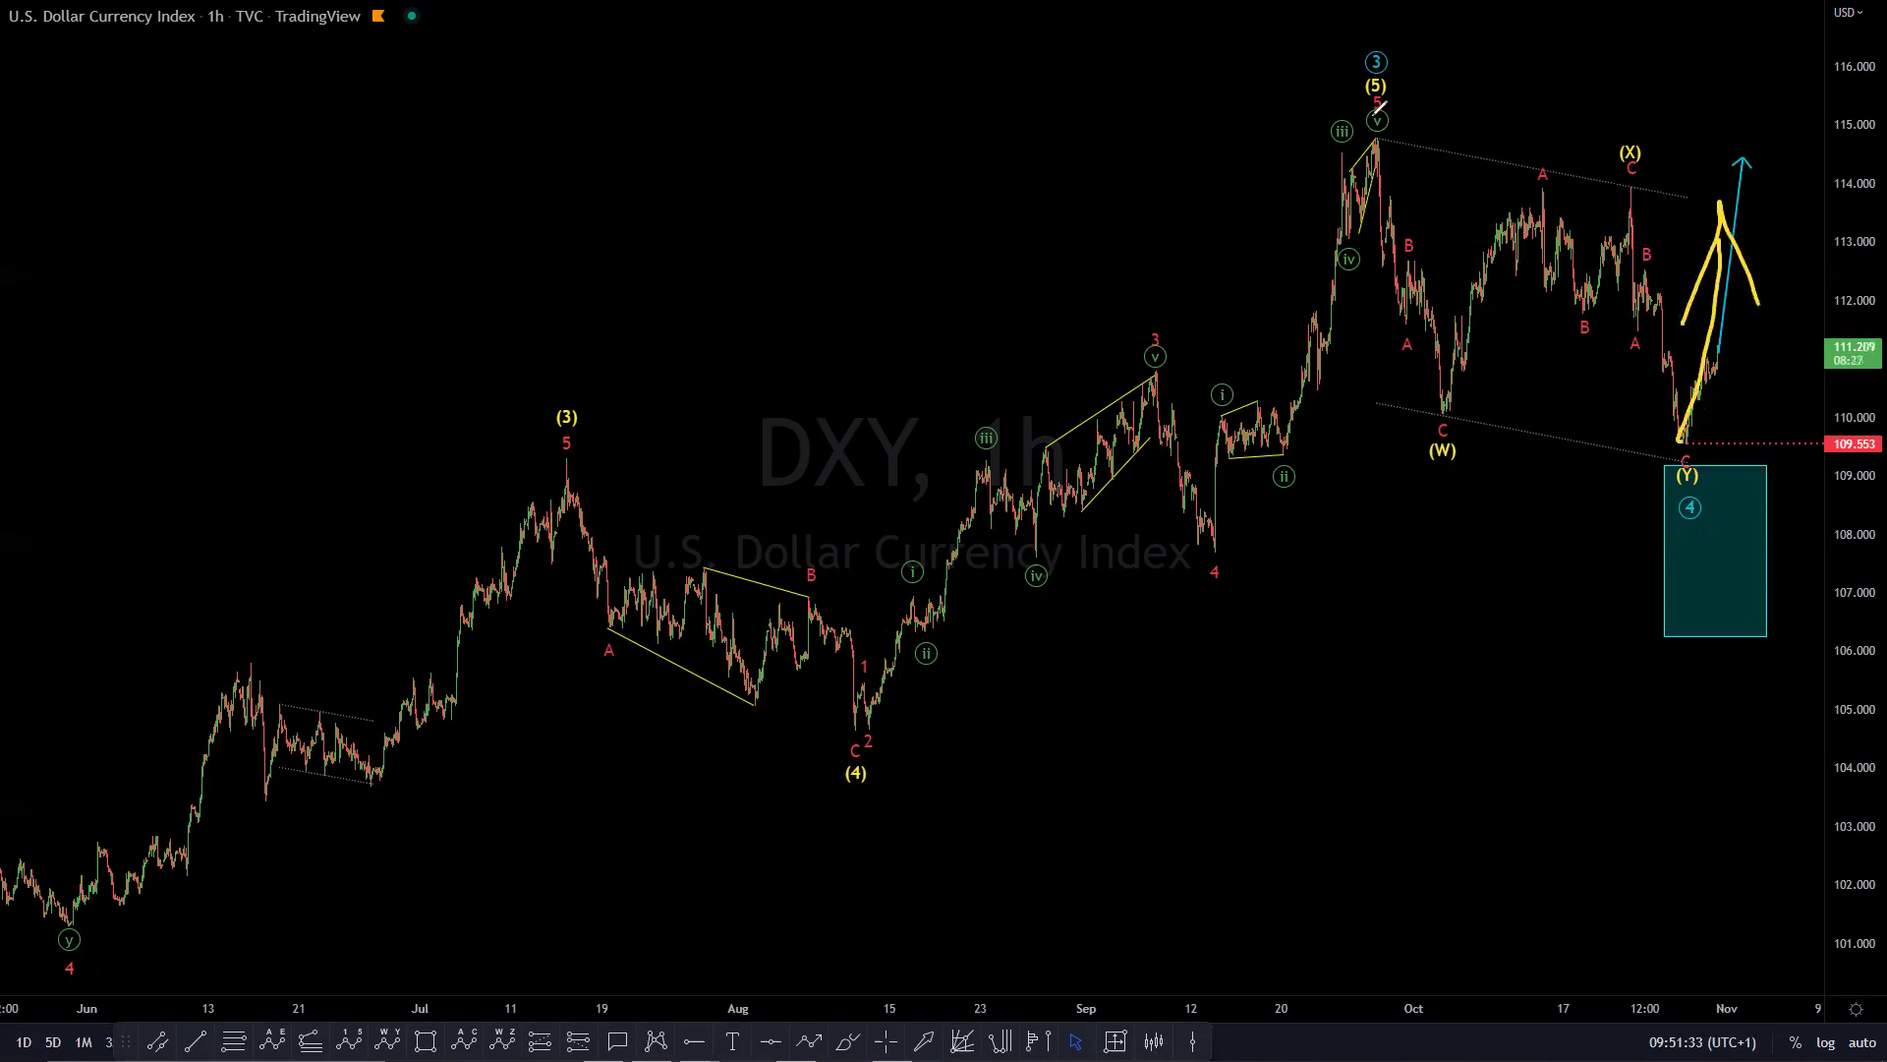
{"action": "key", "text": "e"}
{"action": "left_click_drag", "start_coordinate": [1716, 389], "coordinate": [1752, 157]}
{"action": "left_click_drag", "start_coordinate": [1669, 287], "coordinate": [1788, 197]}
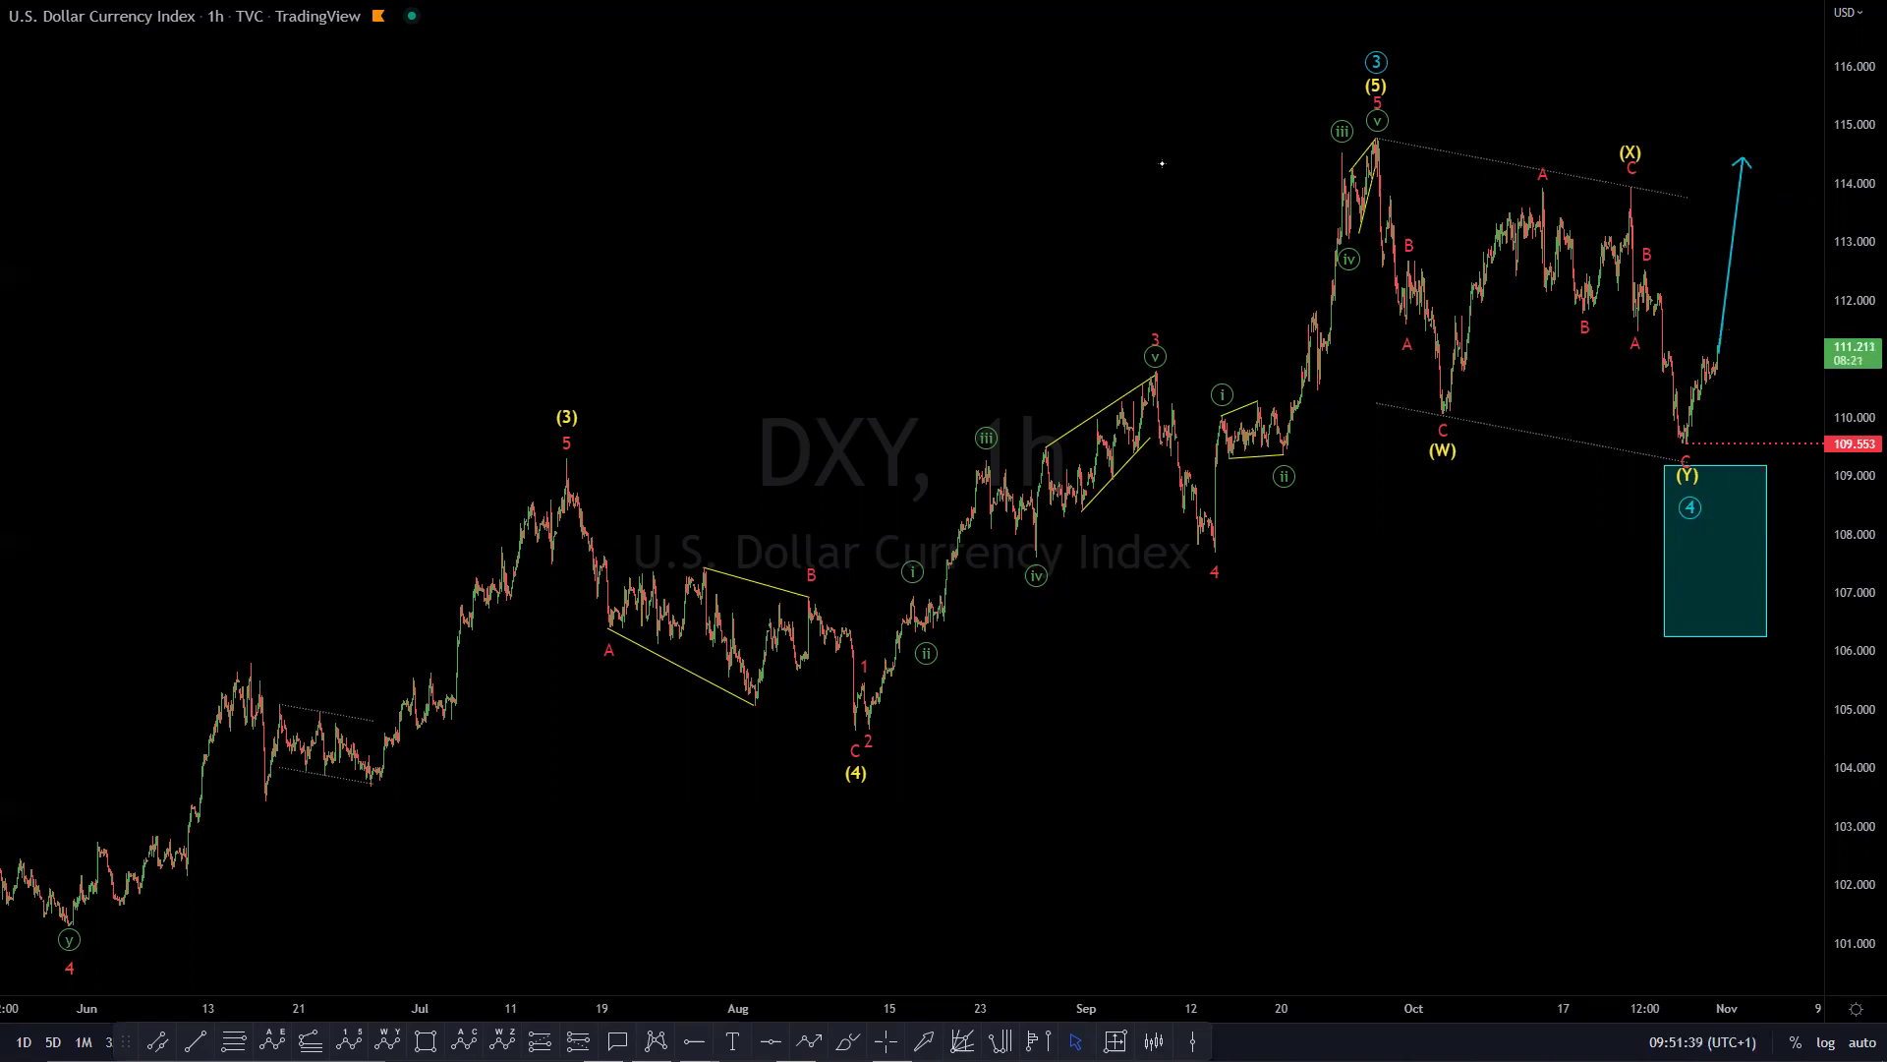
{"action": "mouse_move", "coordinate": [1706, 362]}
{"action": "left_mouse_down"}
{"action": "mouse_move", "coordinate": [1760, 241]}
{"action": "mouse_move", "coordinate": [1775, 86]}
{"action": "mouse_move", "coordinate": [1811, 65]}
{"action": "left_mouse_up"}
{"action": "key", "text": "e"}
- Trace the W-X-Y correction, mark the teal box's upper edge and the projected rise from wave (Y), and clear the ink
{"action": "mouse_move", "coordinate": [1386, 137]}
{"action": "left_mouse_down"}
{"action": "mouse_move", "coordinate": [1592, 206]}
{"action": "mouse_move", "coordinate": [1710, 464]}
{"action": "left_mouse_up"}
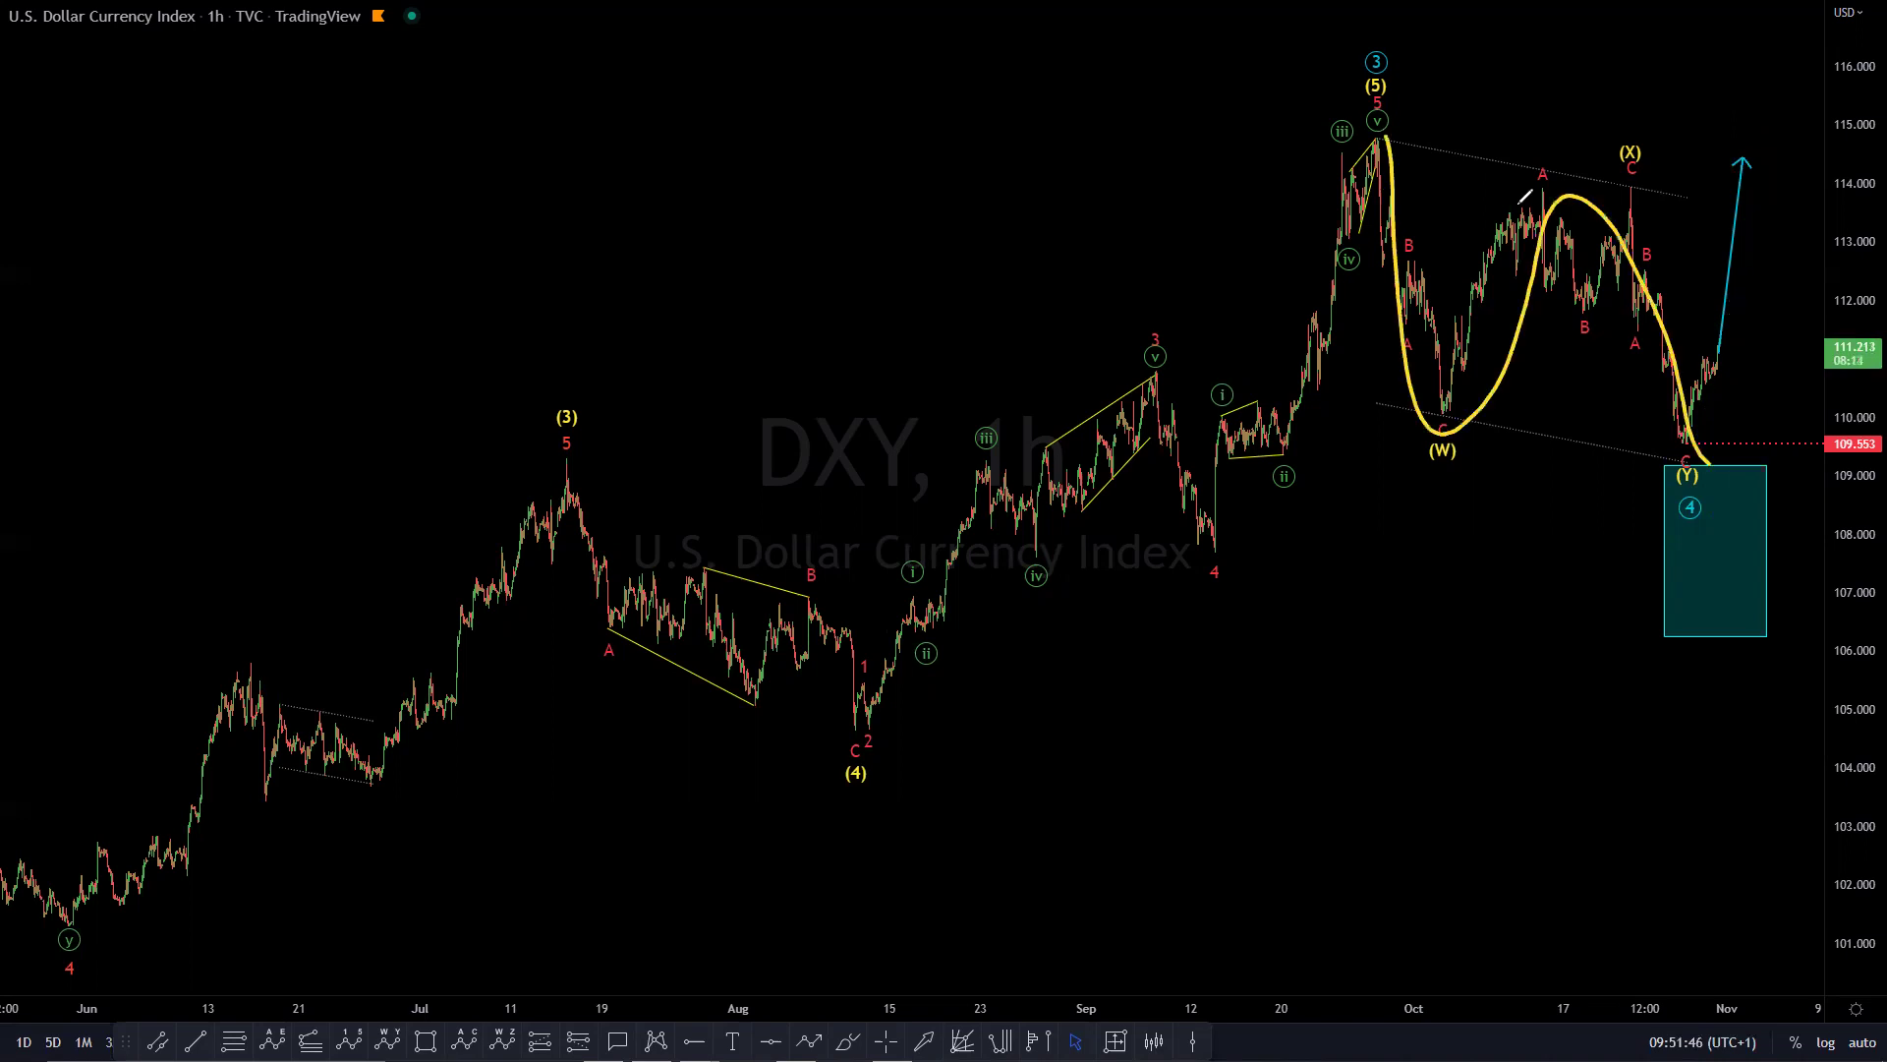
{"action": "left_click_drag", "start_coordinate": [1725, 367], "coordinate": [1823, 158]}
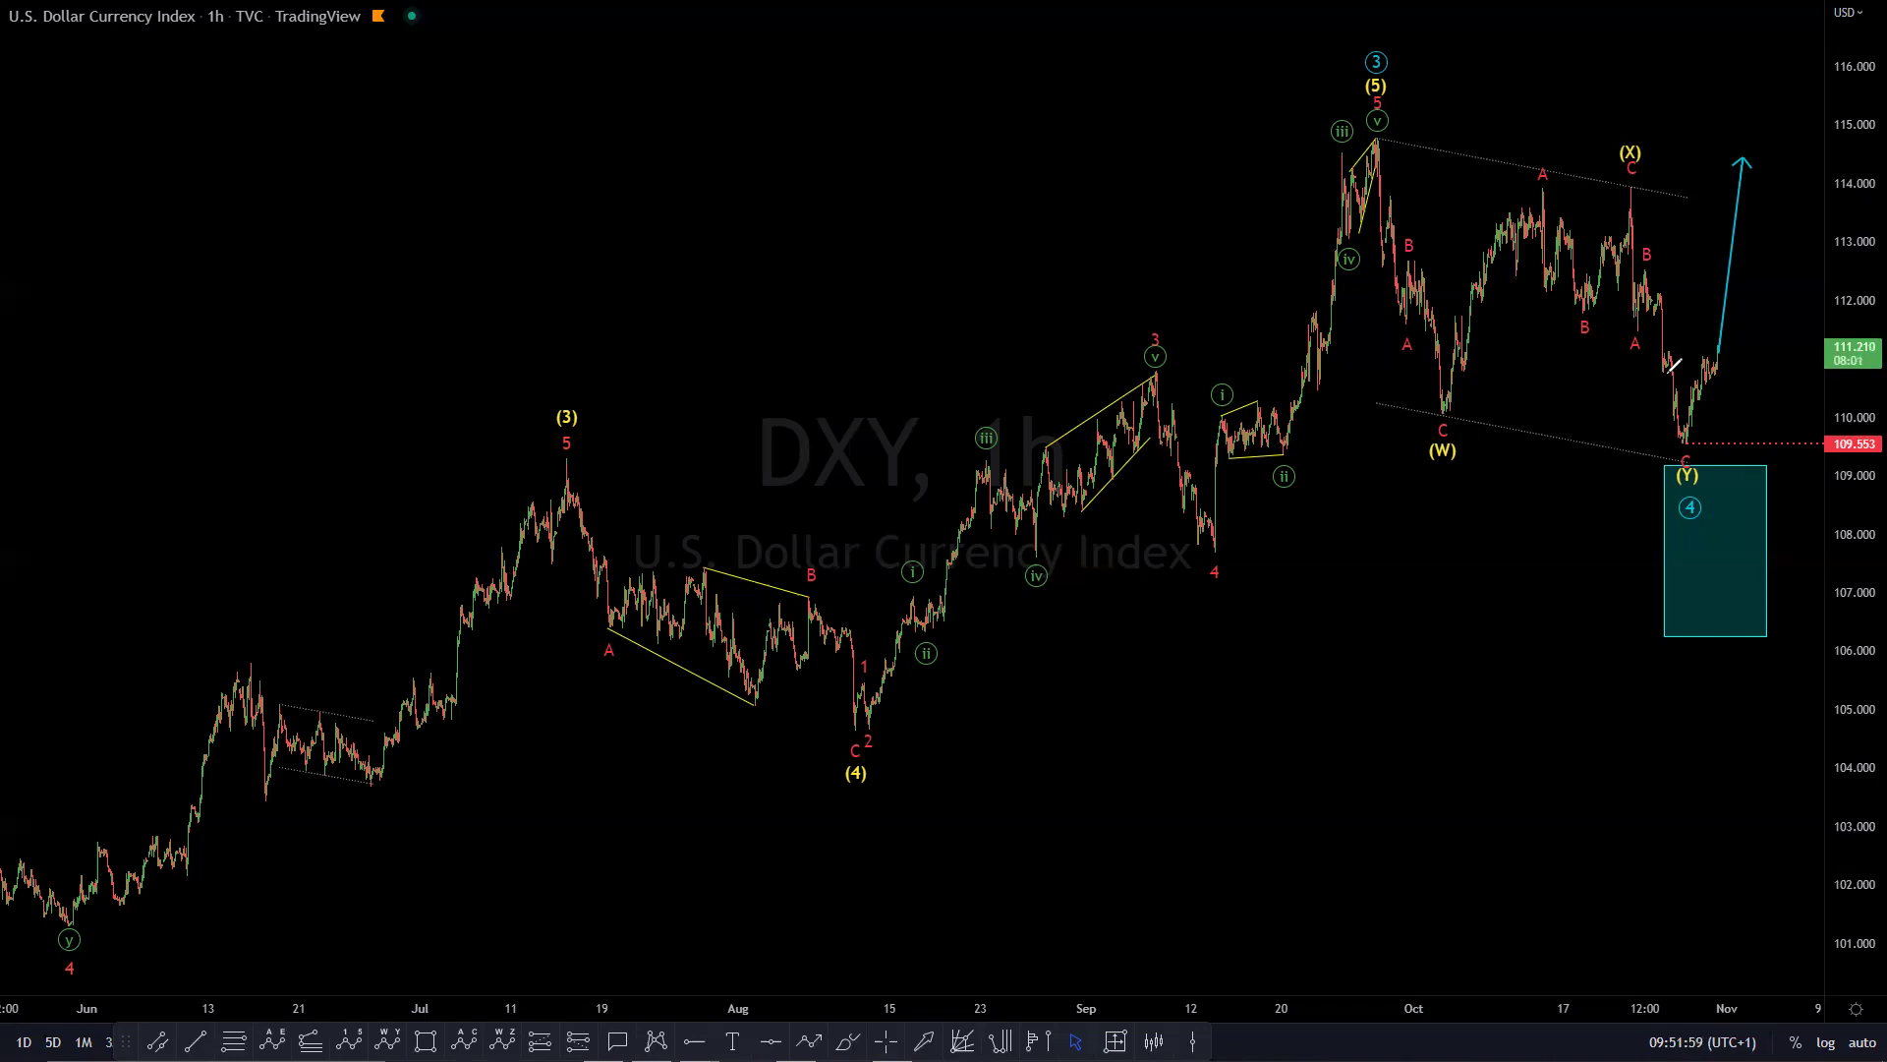
{"action": "left_click_drag", "start_coordinate": [1665, 473], "coordinate": [1769, 477]}
{"action": "left_click_drag", "start_coordinate": [1687, 431], "coordinate": [1741, 48]}
{"action": "key", "text": "e"}
- Point an arrow at the current price, underline the wave (Y) low, trace the correction leading into it, and clear the ink
{"action": "mouse_move", "coordinate": [1705, 334]}
{"action": "left_mouse_down"}
{"action": "mouse_move", "coordinate": [1765, 328]}
{"action": "mouse_move", "coordinate": [1755, 344]}
{"action": "left_mouse_up"}
{"action": "mouse_move", "coordinate": [1683, 432]}
{"action": "left_mouse_down"}
{"action": "mouse_move", "coordinate": [1708, 440]}
{"action": "mouse_move", "coordinate": [1677, 445]}
{"action": "left_mouse_up"}
{"action": "mouse_move", "coordinate": [1352, 130]}
{"action": "left_mouse_down"}
{"action": "mouse_move", "coordinate": [1561, 175]}
{"action": "mouse_move", "coordinate": [1710, 434]}
{"action": "left_mouse_up"}
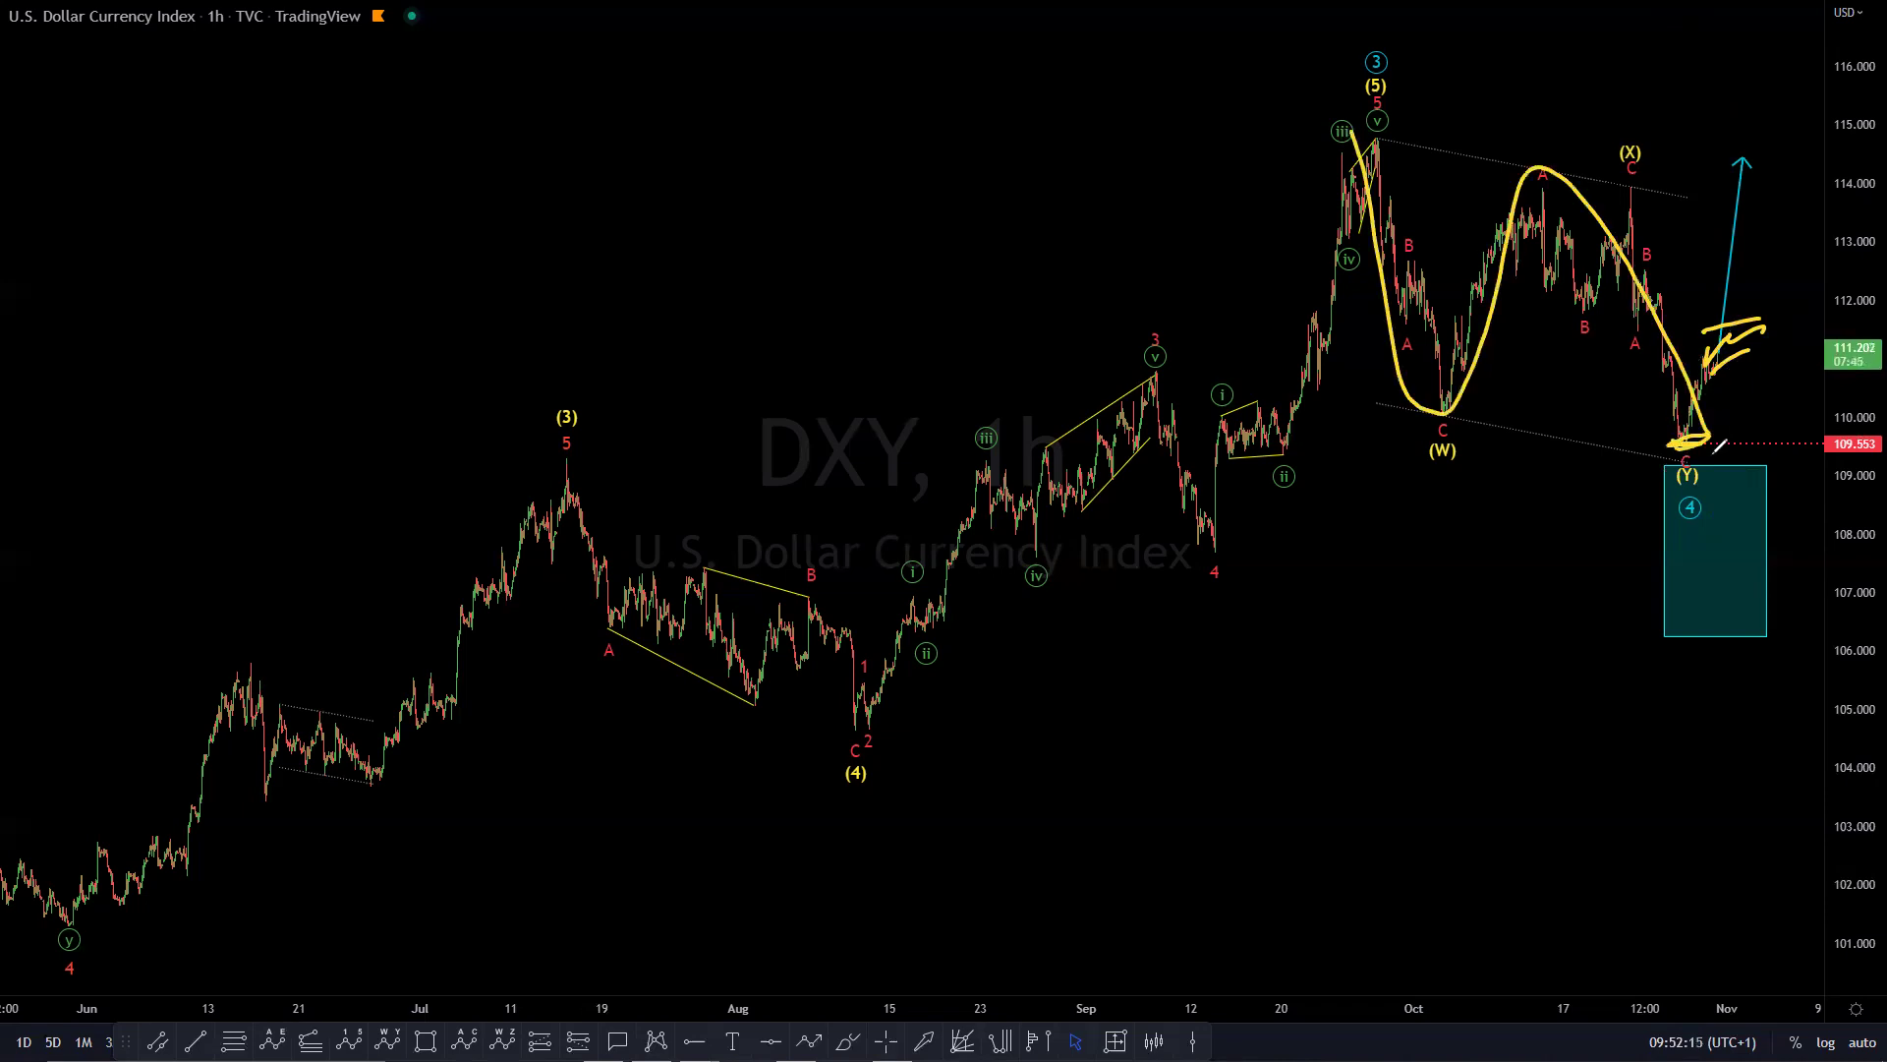
{"action": "key", "text": "e"}
- Mark the blue wave 4 label, draw a rising arrow along the blue projection, and clear the ink
{"action": "left_click_drag", "start_coordinate": [1720, 502], "coordinate": [1729, 504]}
{"action": "left_click_drag", "start_coordinate": [1692, 412], "coordinate": [1741, 132]}
{"action": "left_click_drag", "start_coordinate": [1663, 230], "coordinate": [1772, 194]}
{"action": "key", "text": "e"}
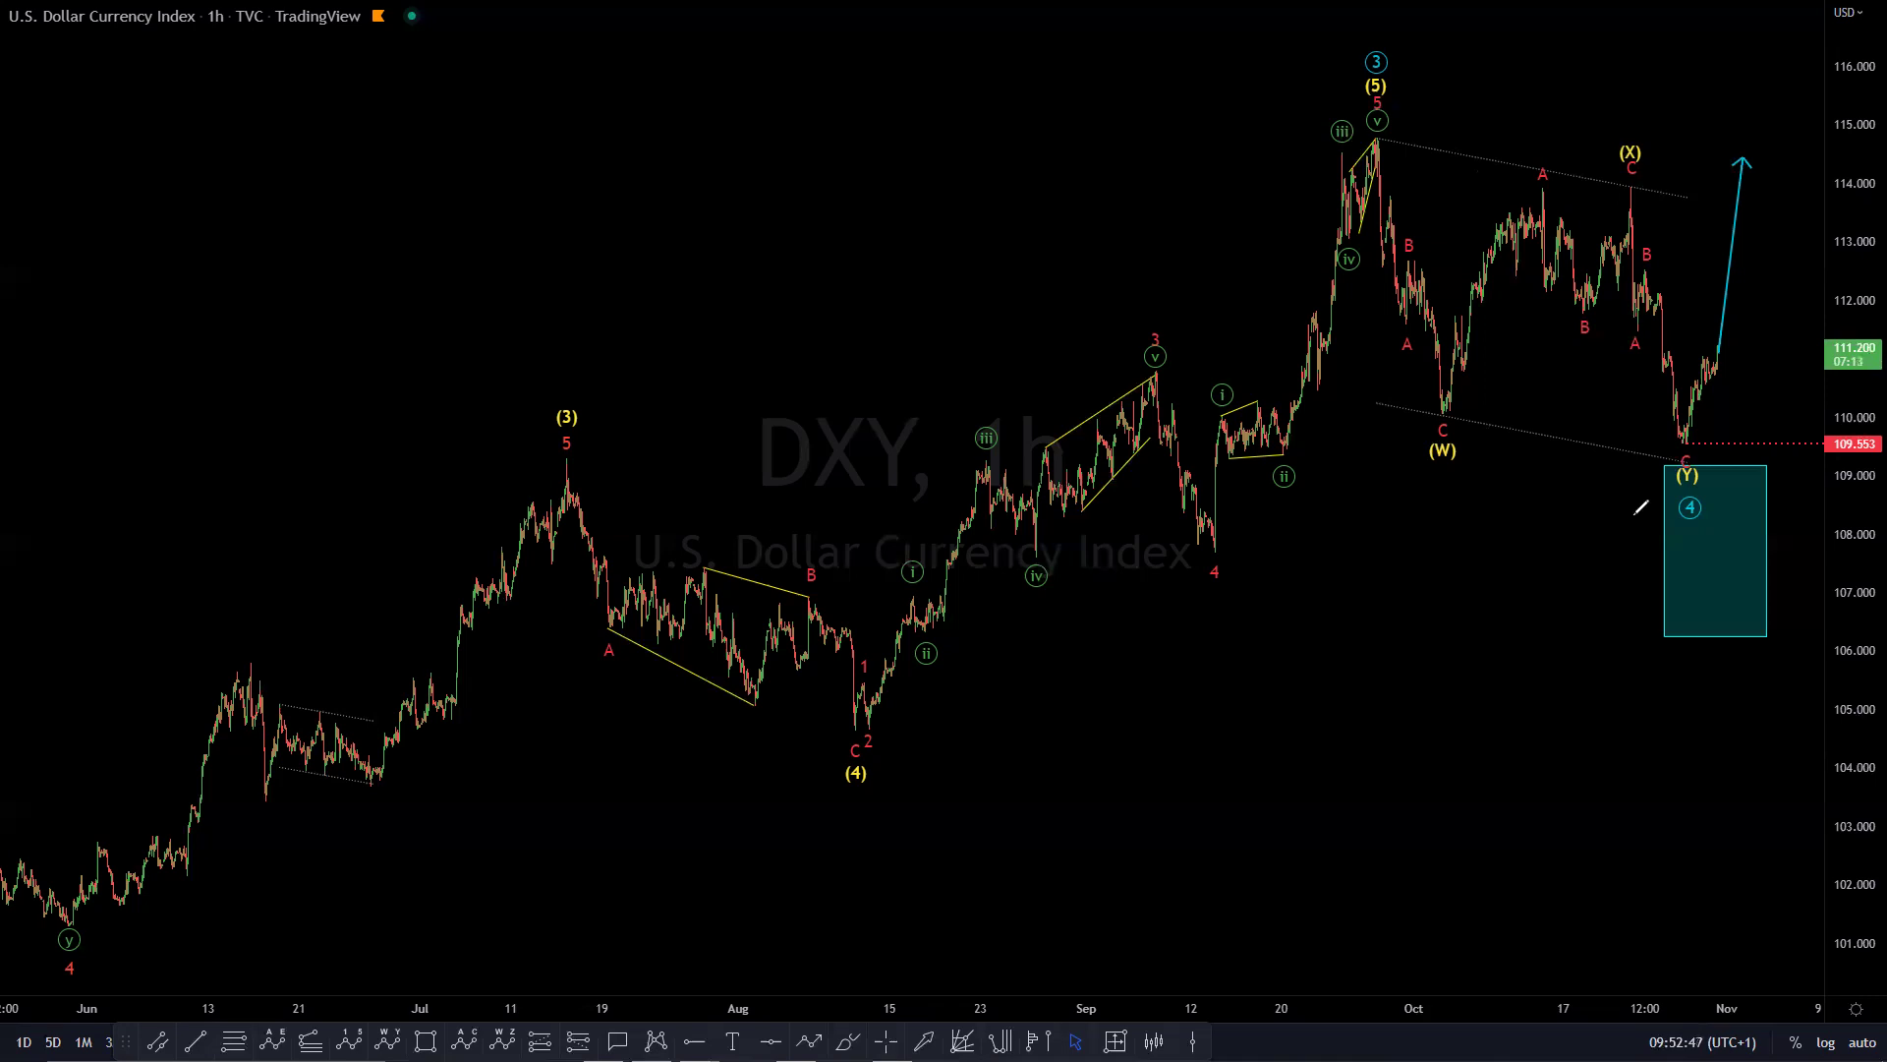
- Mark the box's upper edge and the drop from wave (X), sketch a zigzag rise along the projection, clear the ink and leave full screen
{"action": "left_click_drag", "start_coordinate": [1644, 464], "coordinate": [1791, 459]}
{"action": "left_click_drag", "start_coordinate": [1622, 186], "coordinate": [1685, 458]}
{"action": "left_click_drag", "start_coordinate": [1710, 403], "coordinate": [1760, 87]}
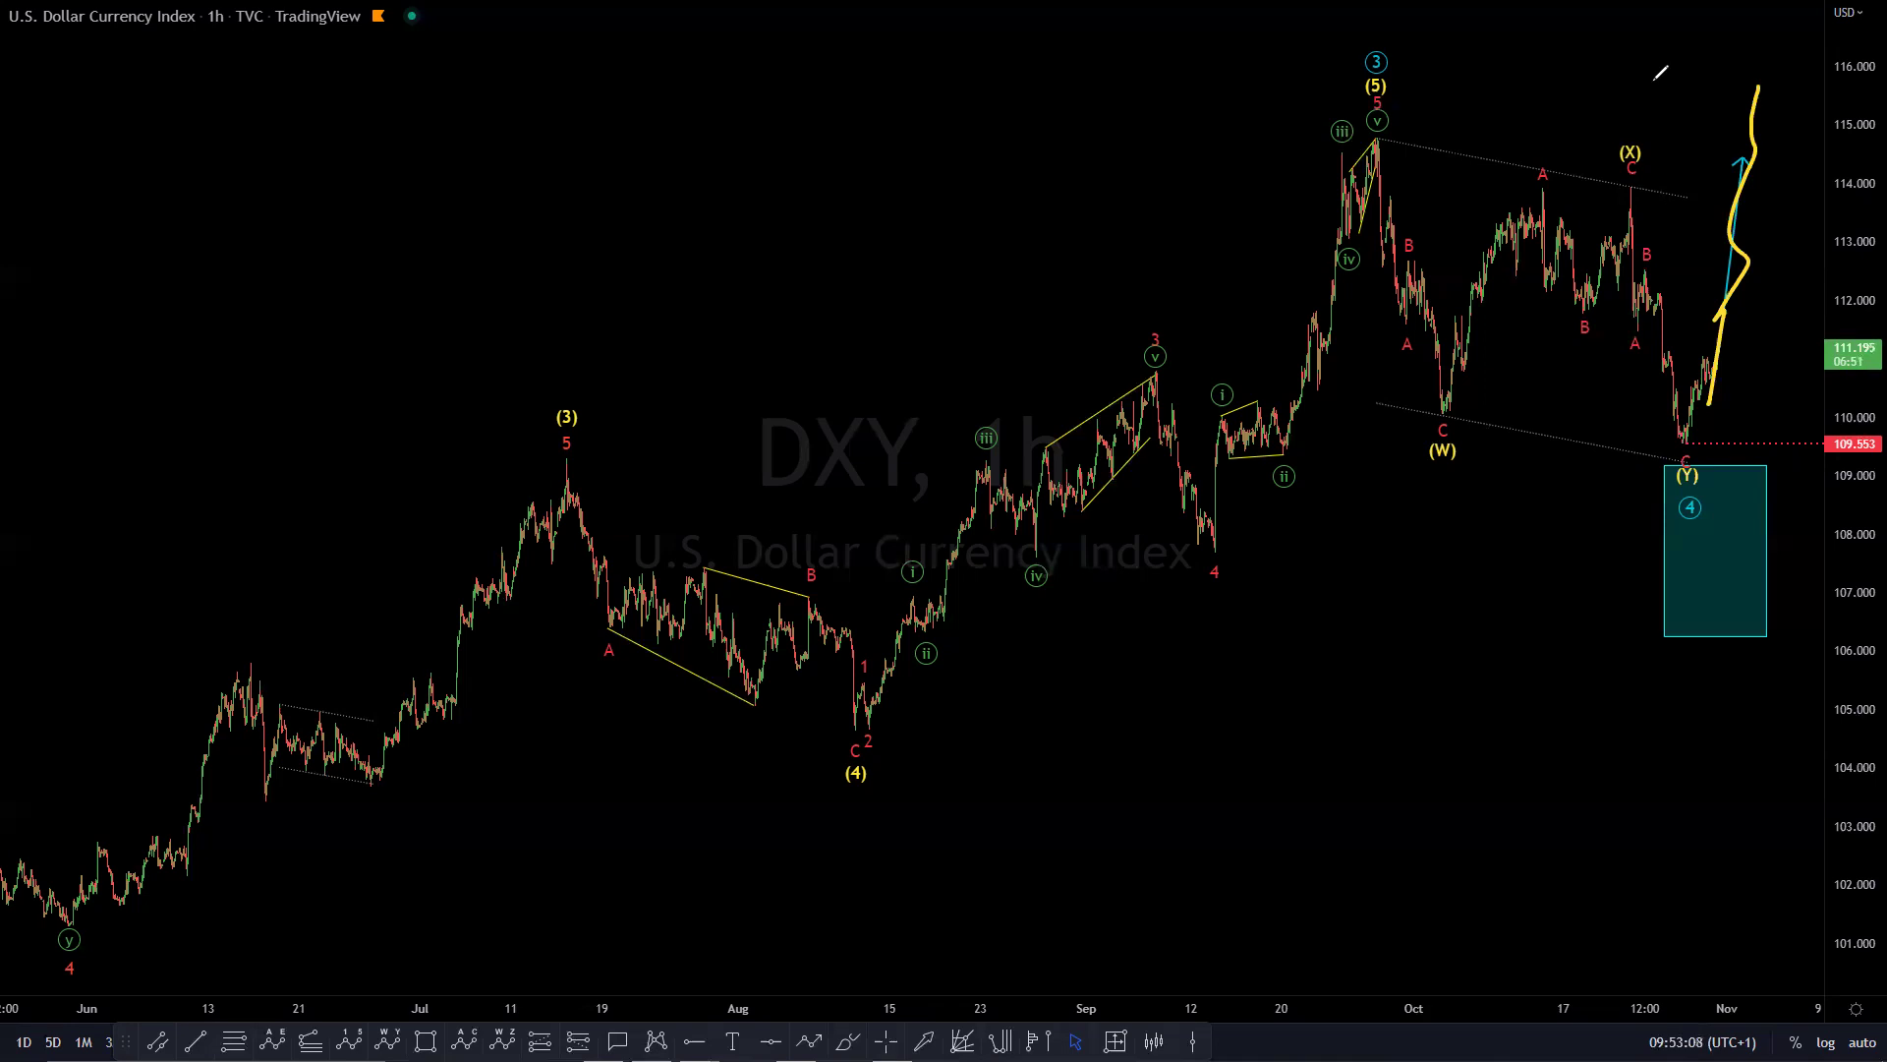
{"action": "key", "text": "ctrl+z"}
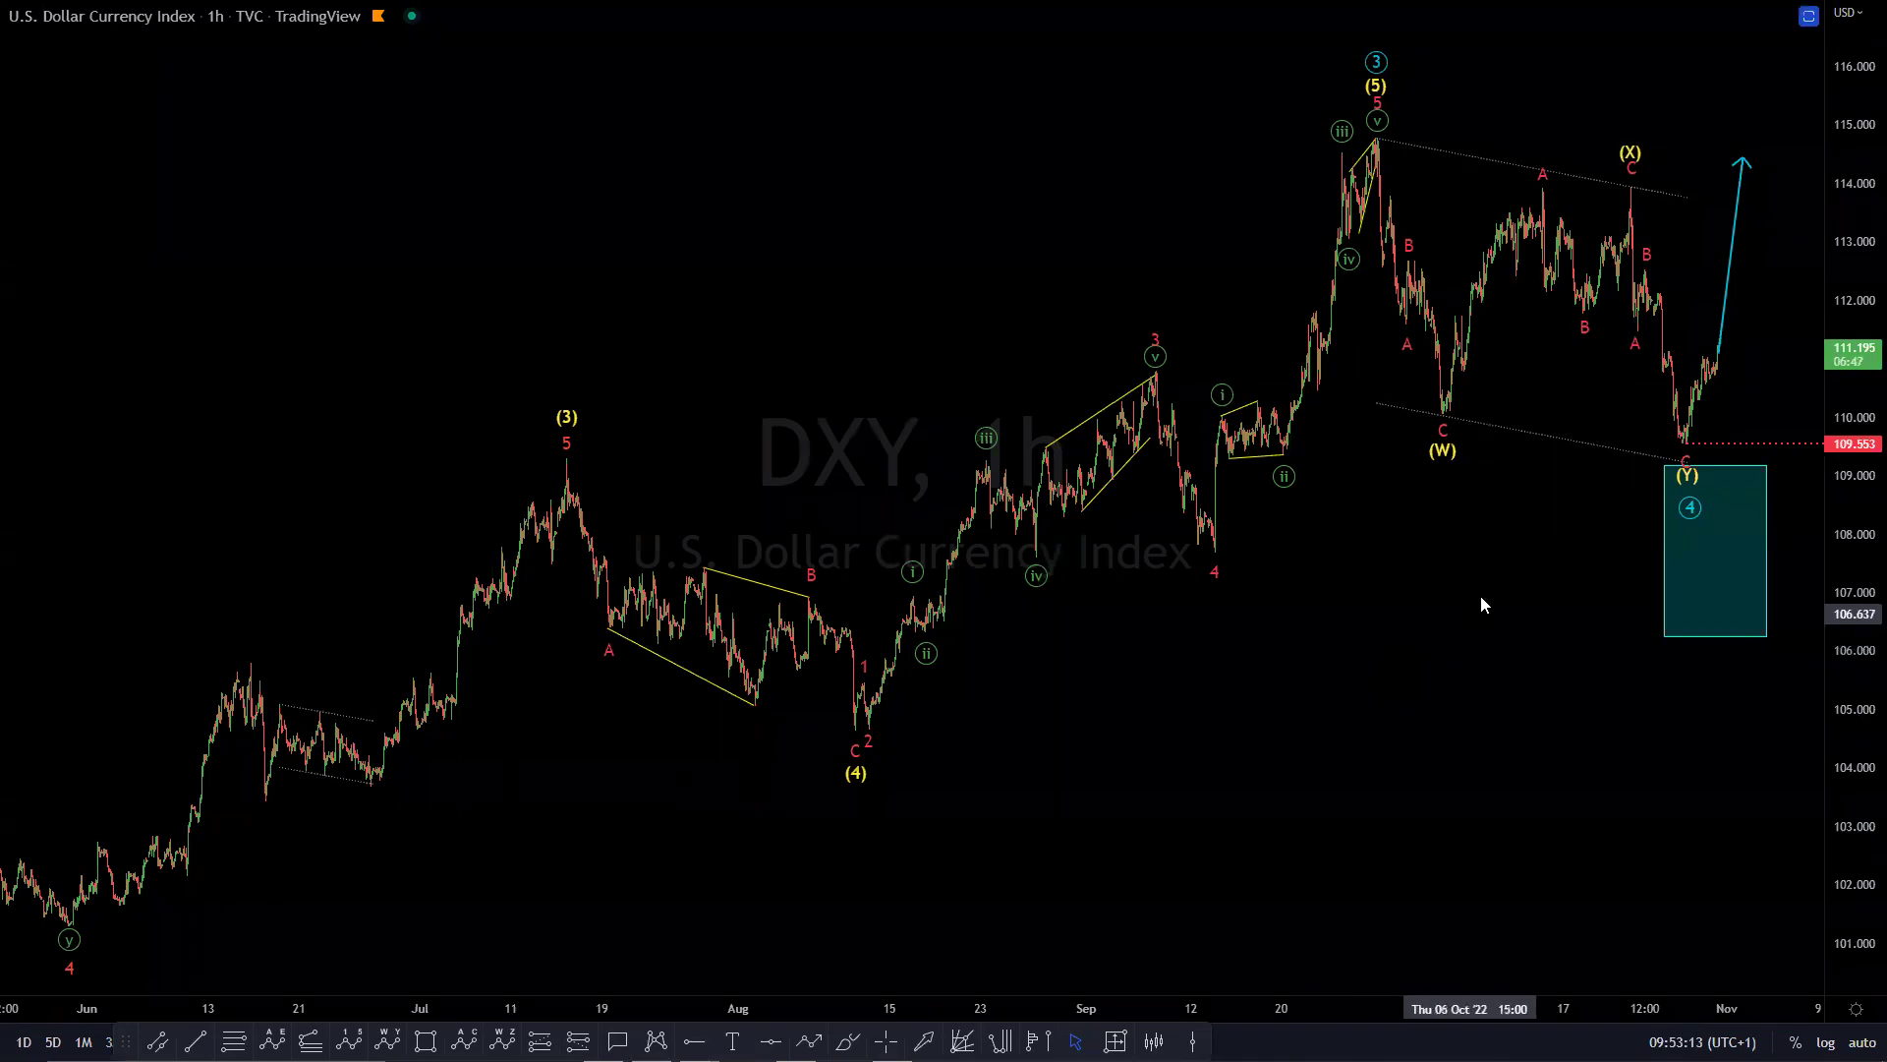
{"action": "key", "text": "Escape"}
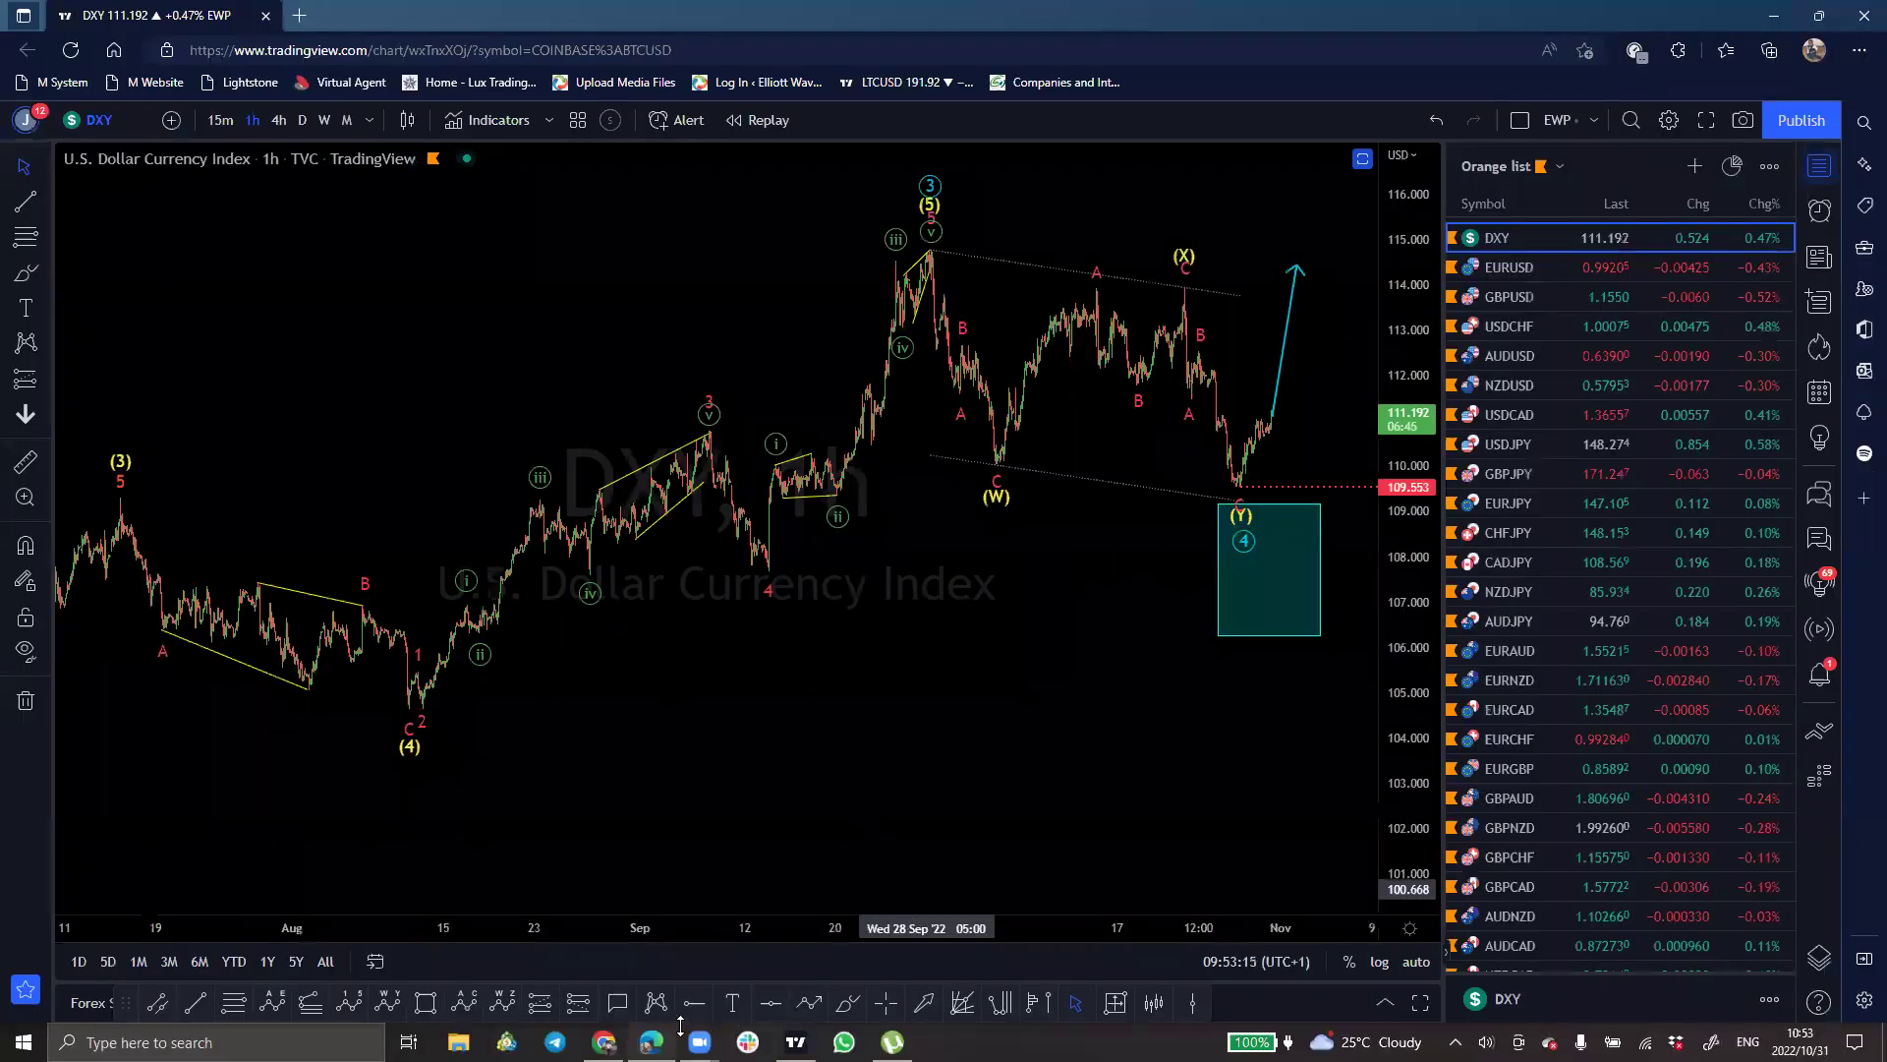
- Switch to Chrome with the Trading Waves home page and circle the Black Friday SALE banner in yellow ink
{"action": "left_click", "coordinate": [604, 1041]}
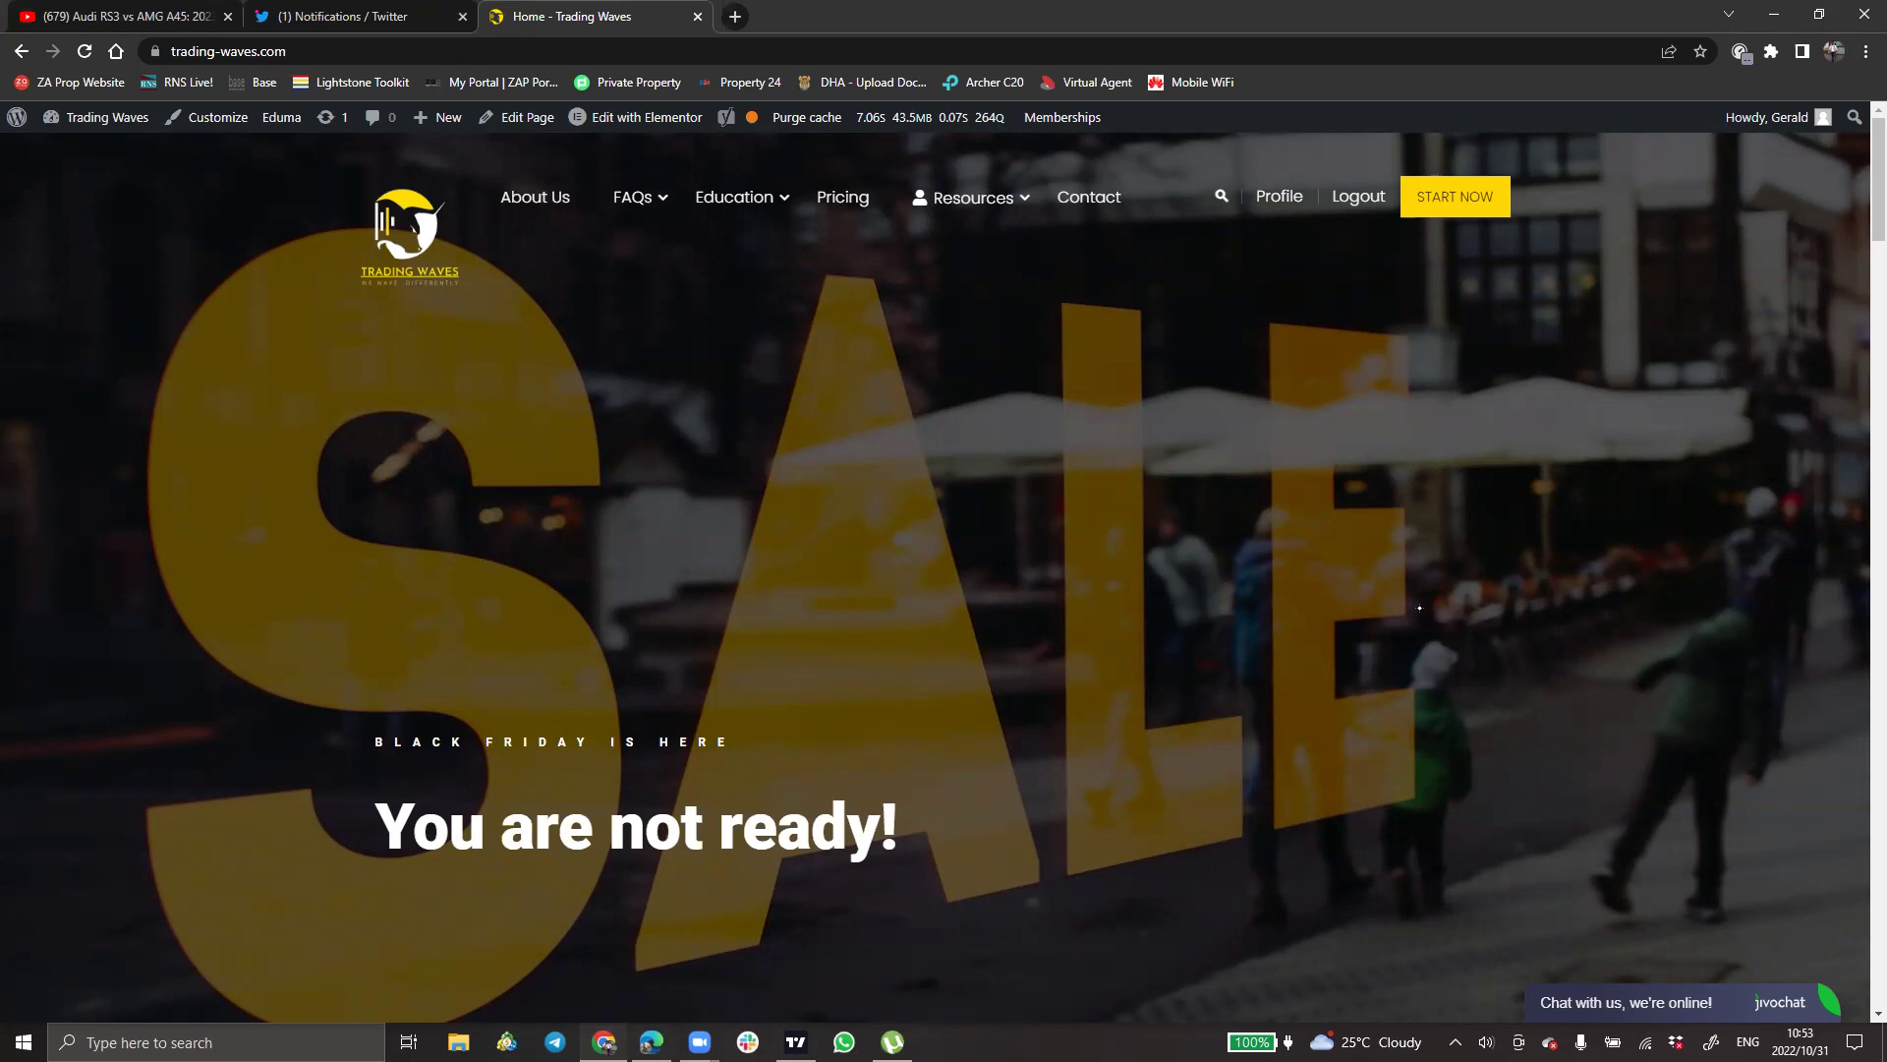
{"action": "mouse_move", "coordinate": [1317, 313]}
{"action": "left_mouse_down"}
{"action": "mouse_move", "coordinate": [1094, 239]}
{"action": "mouse_move", "coordinate": [215, 370]}
{"action": "mouse_move", "coordinate": [914, 968]}
{"action": "mouse_move", "coordinate": [1366, 460]}
{"action": "mouse_move", "coordinate": [1125, 216]}
{"action": "left_mouse_up"}
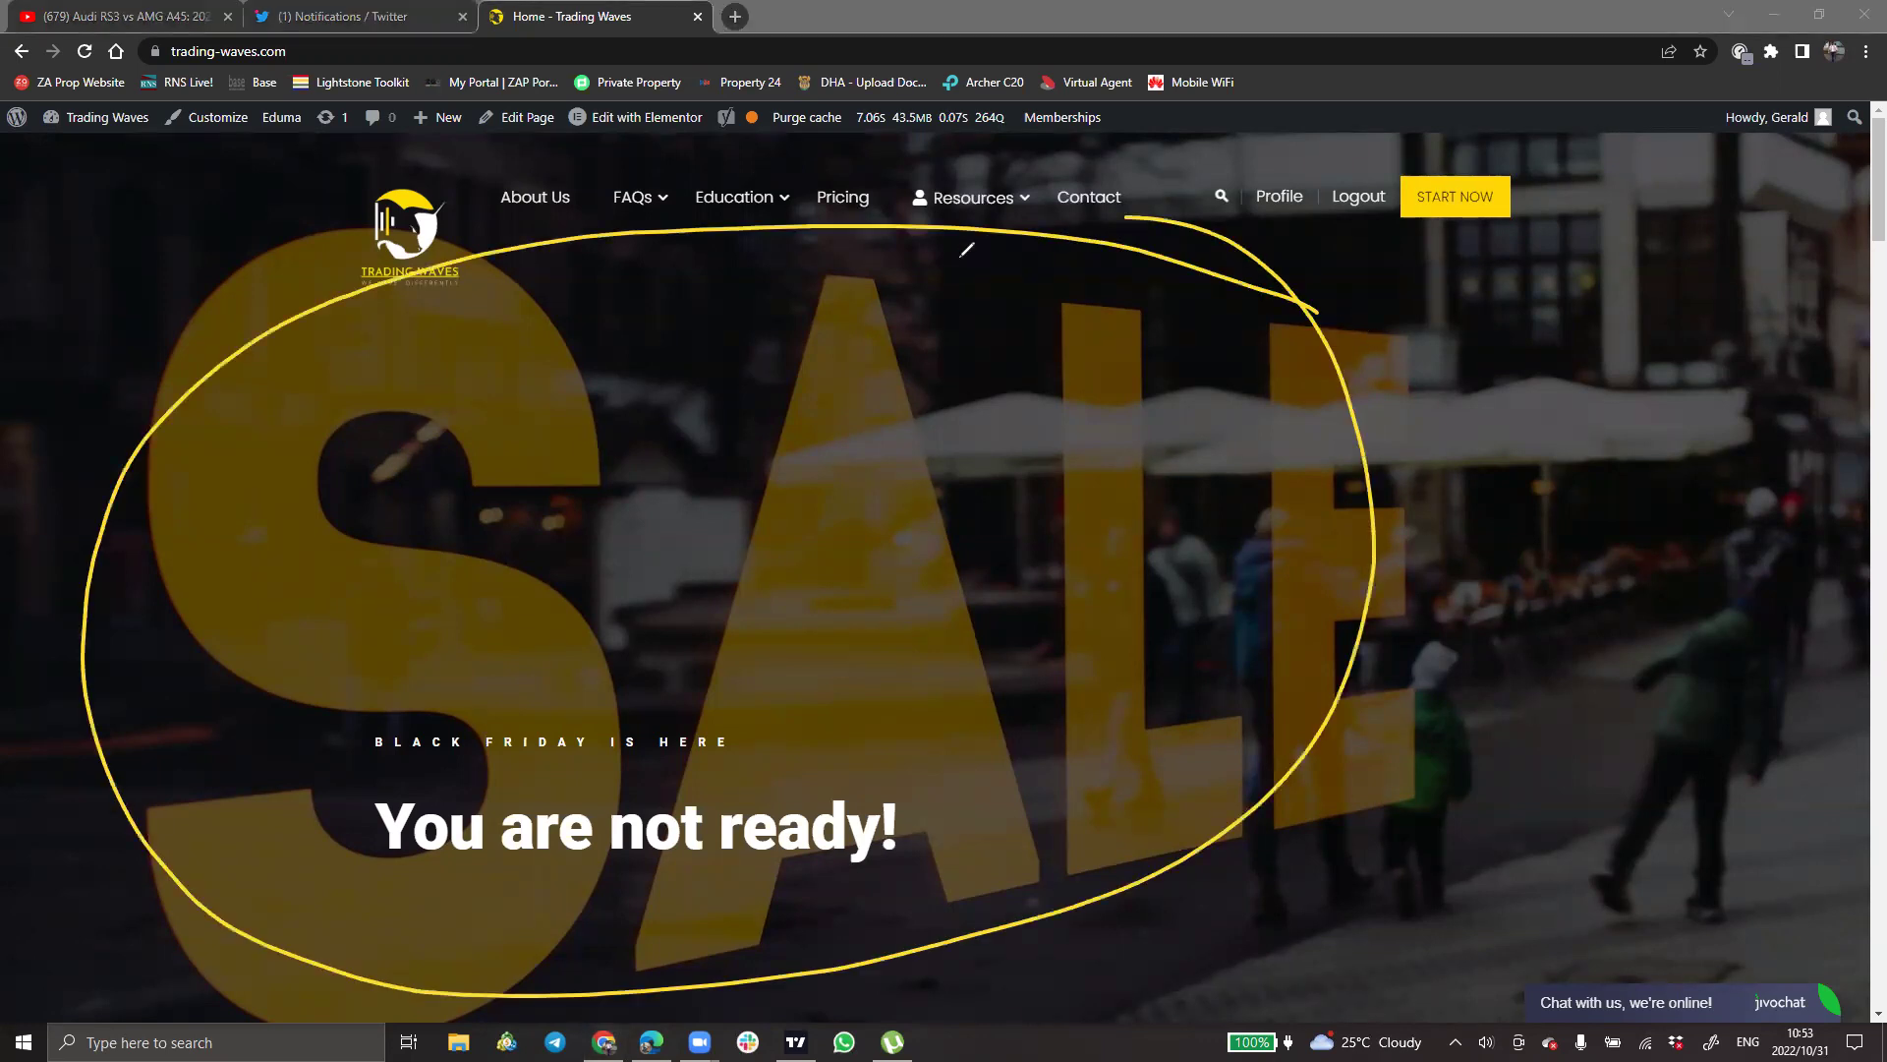